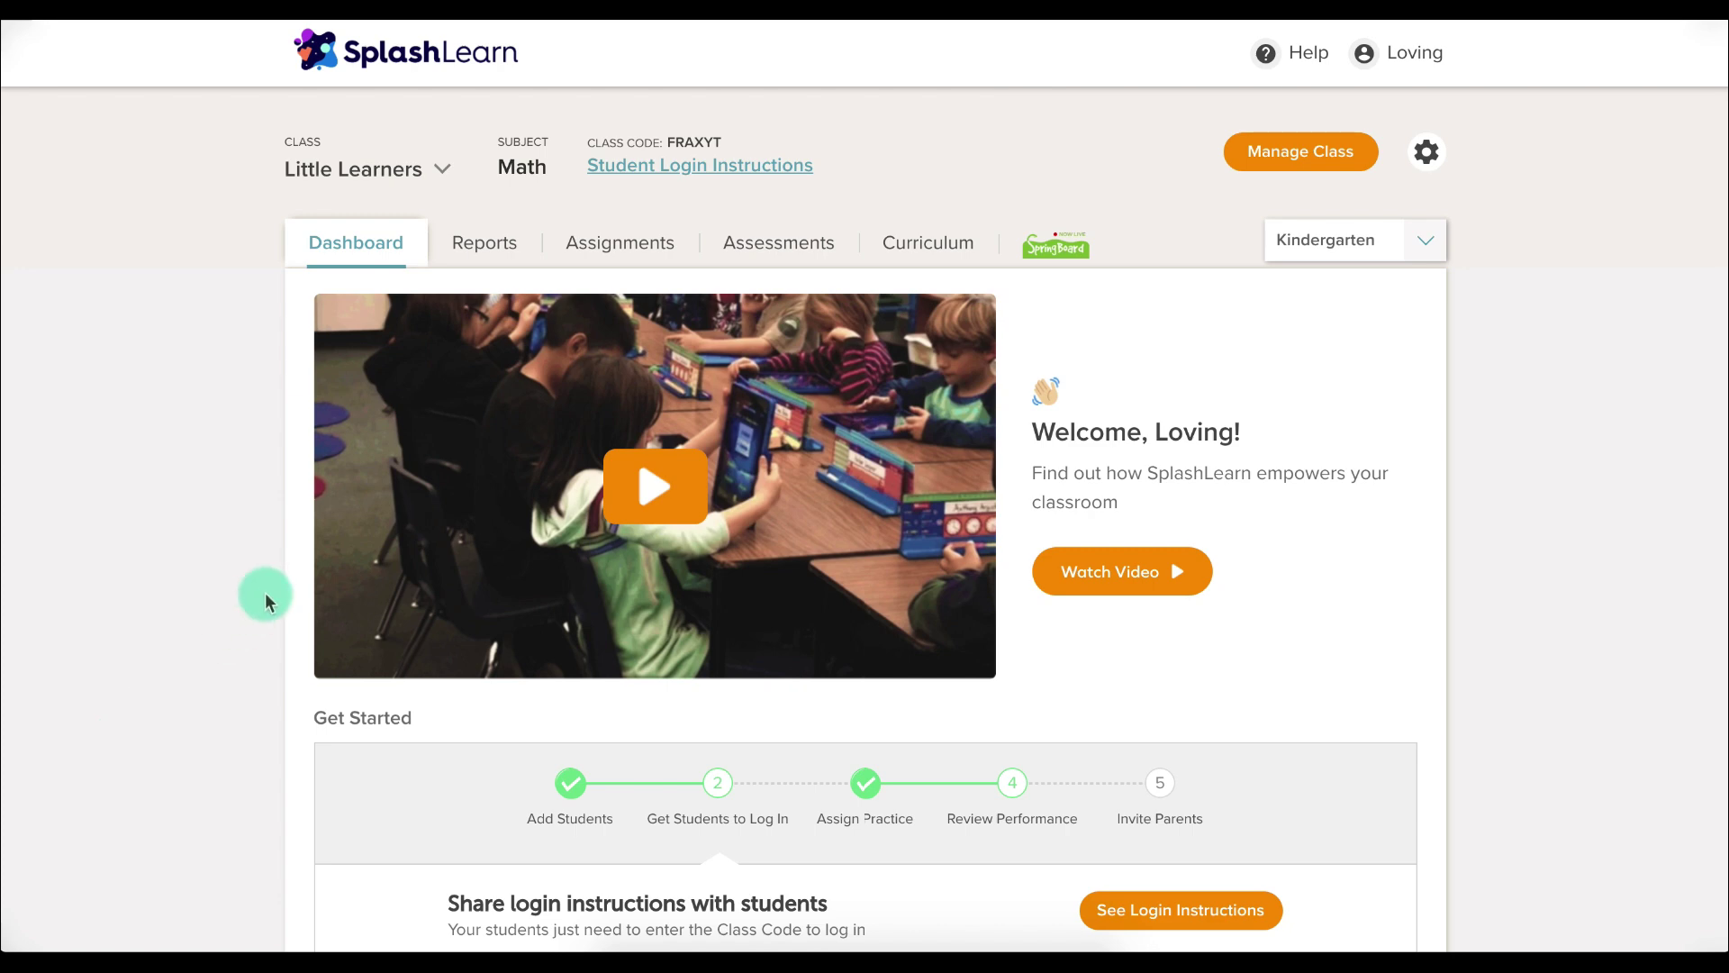
Open the class progress Reports page
scroll(265, 592, down, 4)
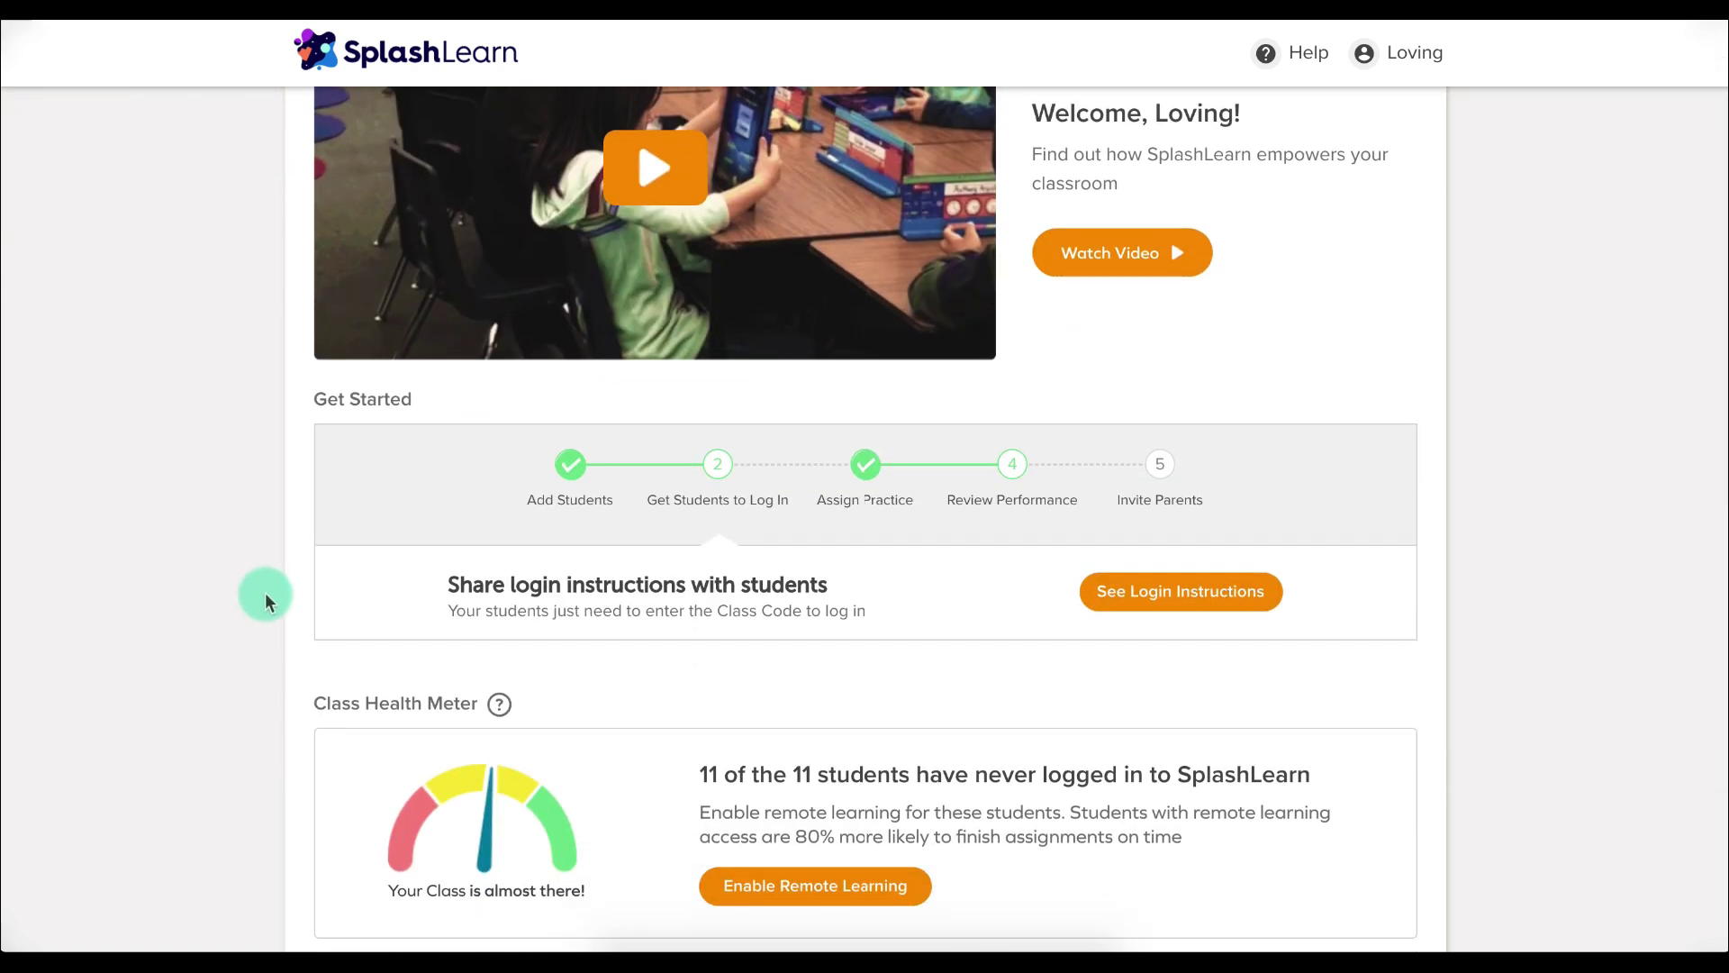
scroll(265, 592, down, 3)
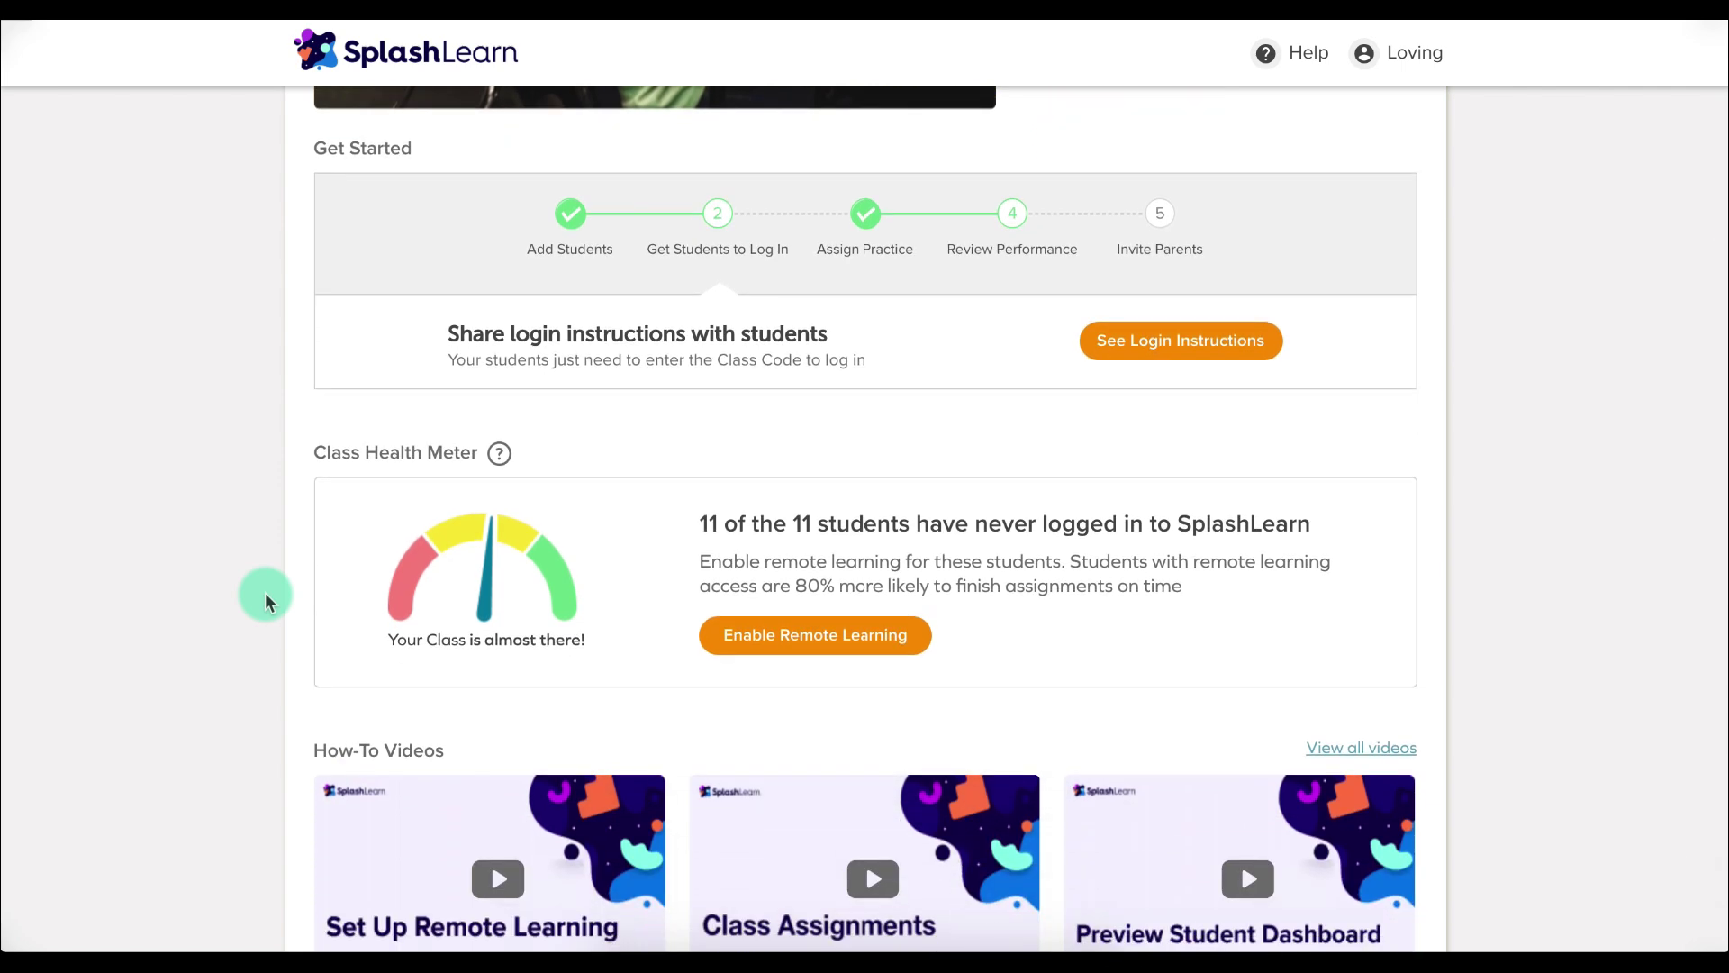
scroll(265, 591, down, 5)
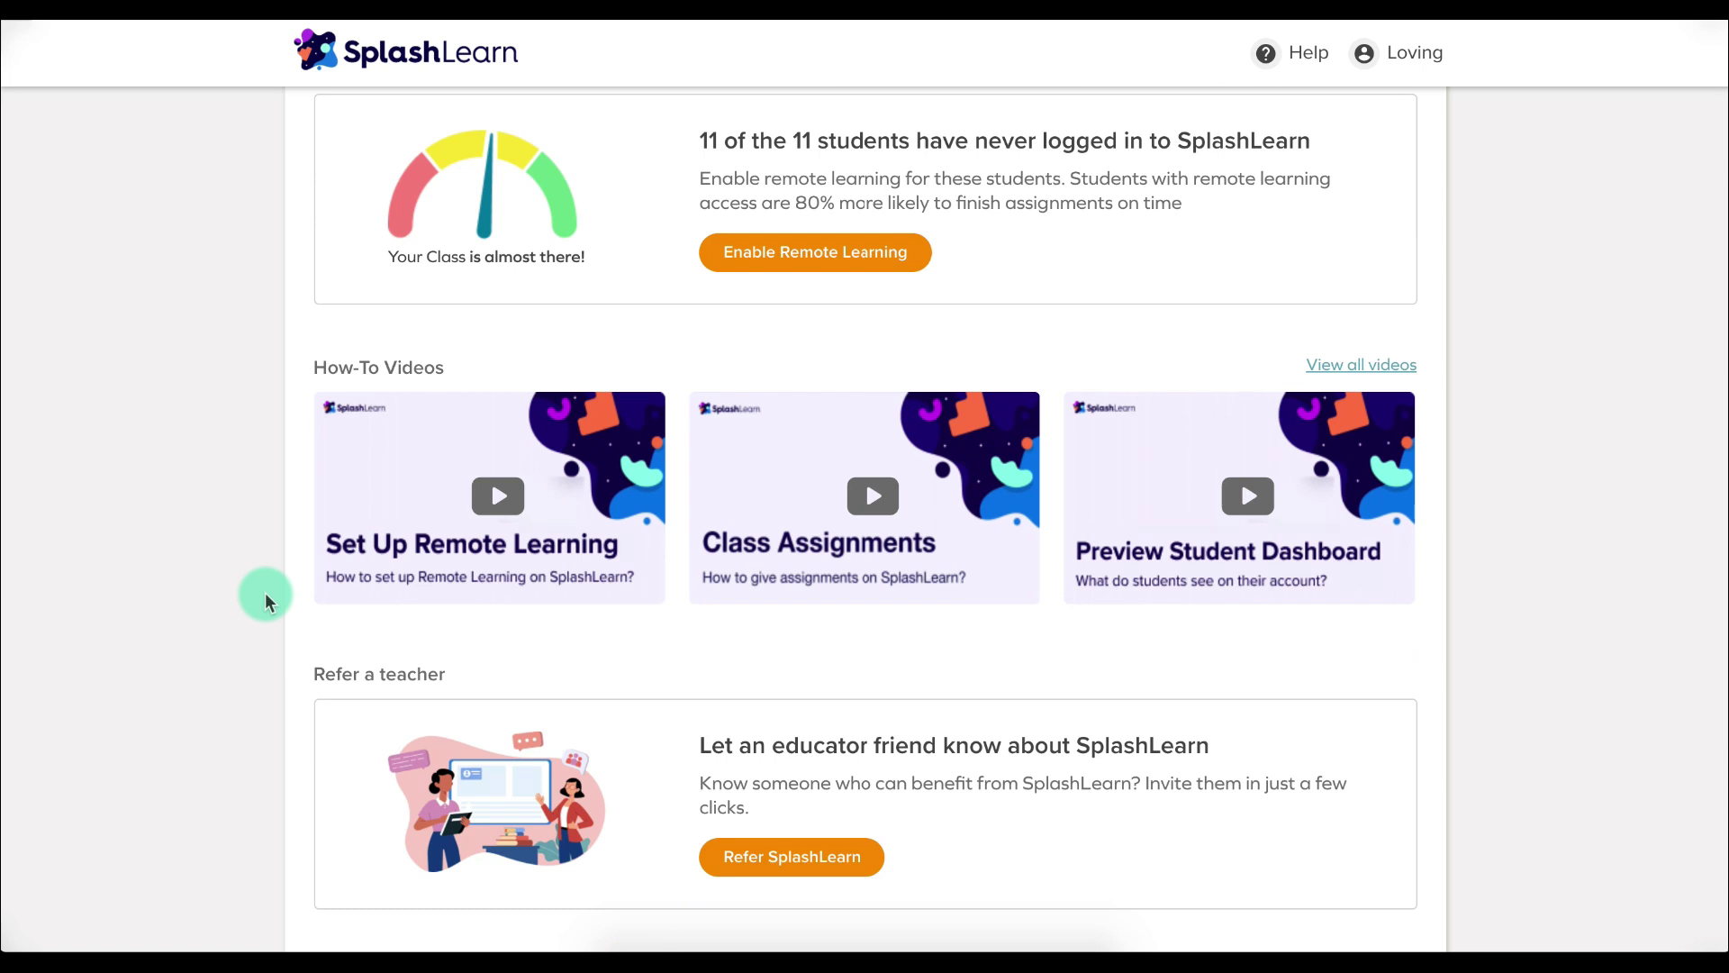
scroll(265, 595, down, 2)
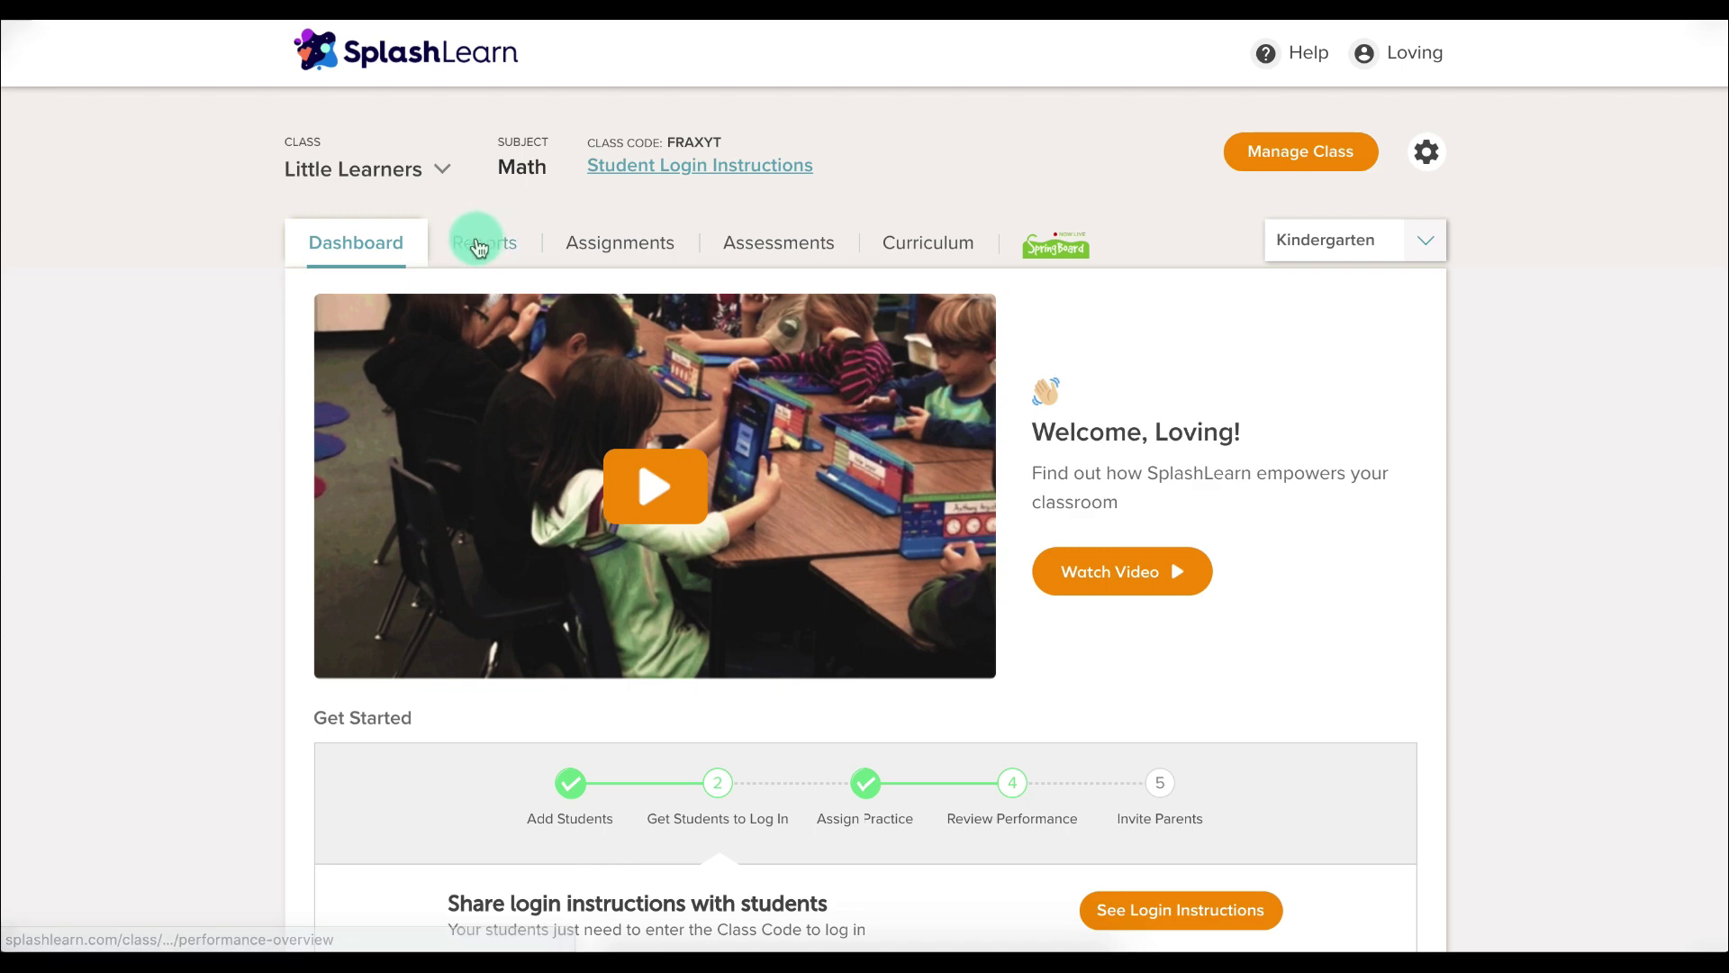
click(480, 241)
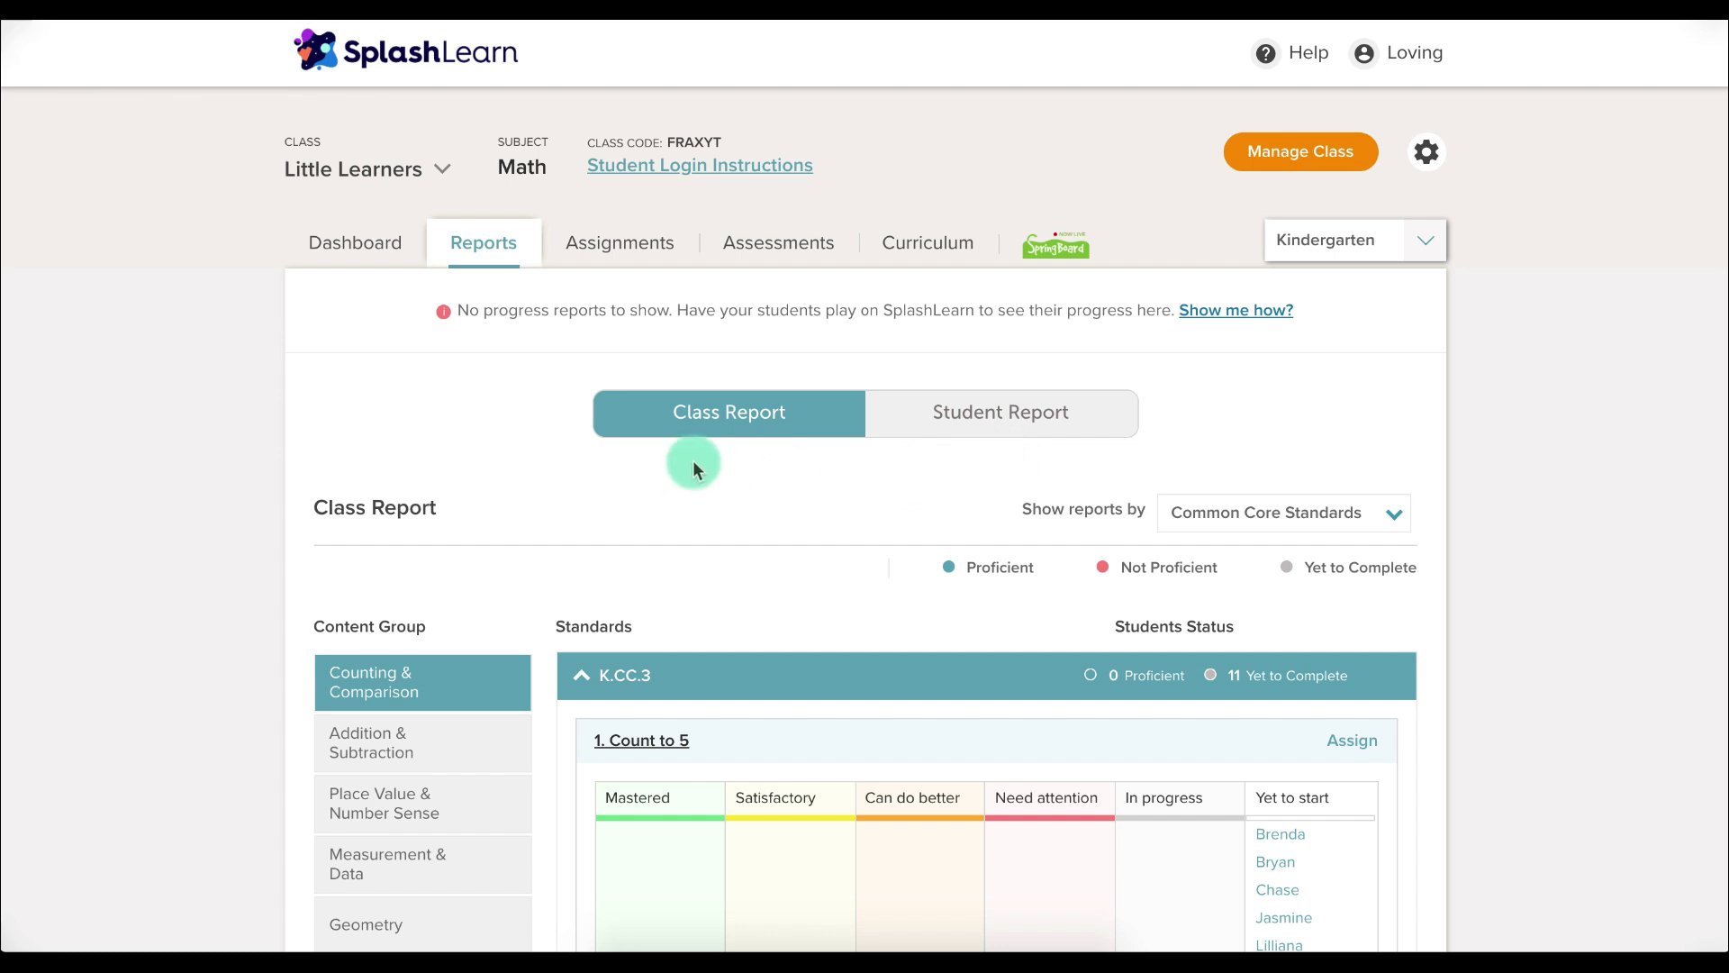
Show the Addition & Subtraction class report and expand standard K.OA.1 to list its skills
scroll(693, 461, down, 3)
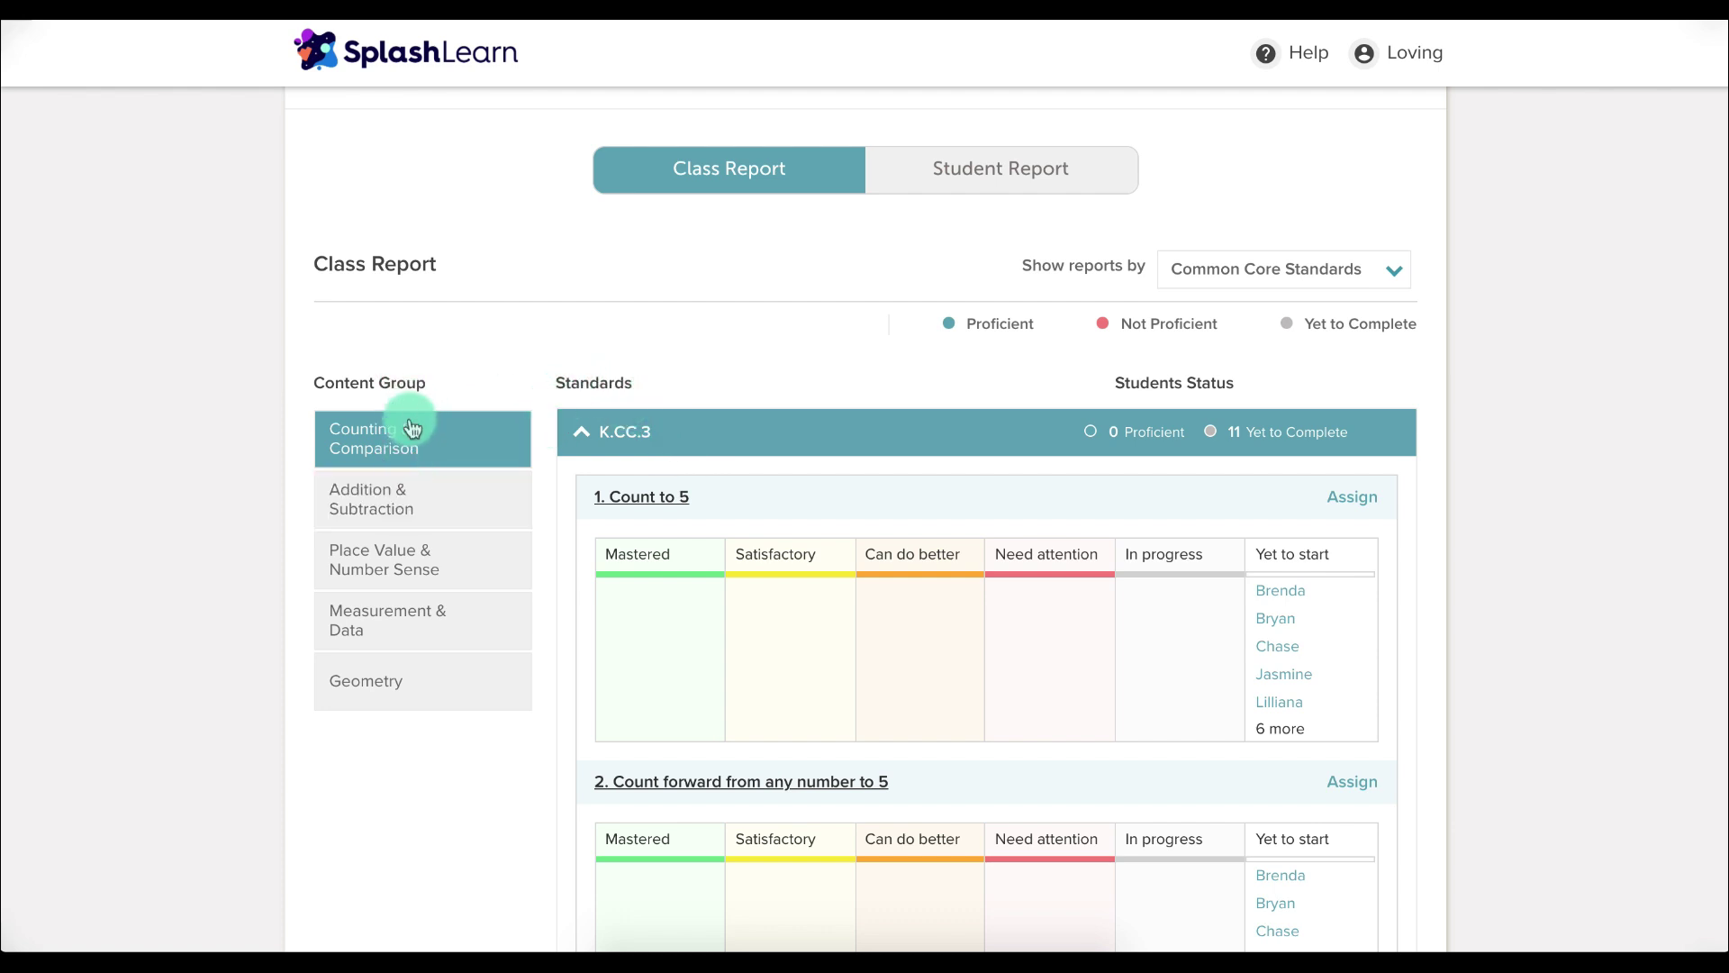
click(408, 497)
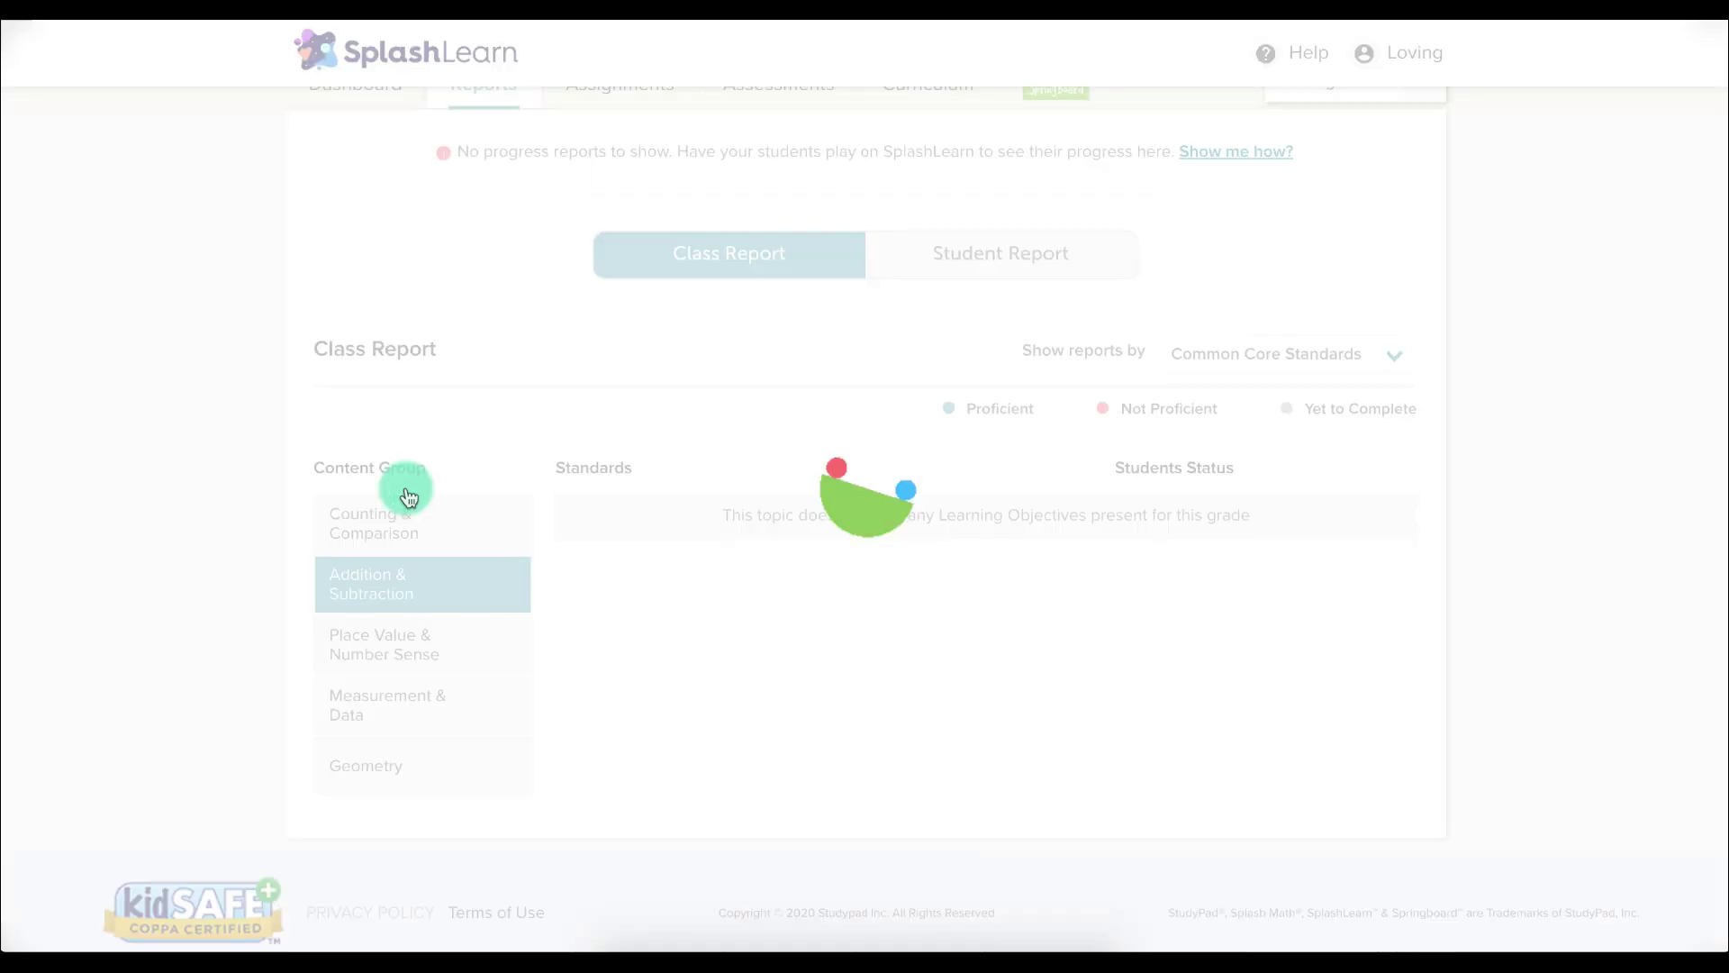
scroll(613, 486, down, 1)
click(694, 455)
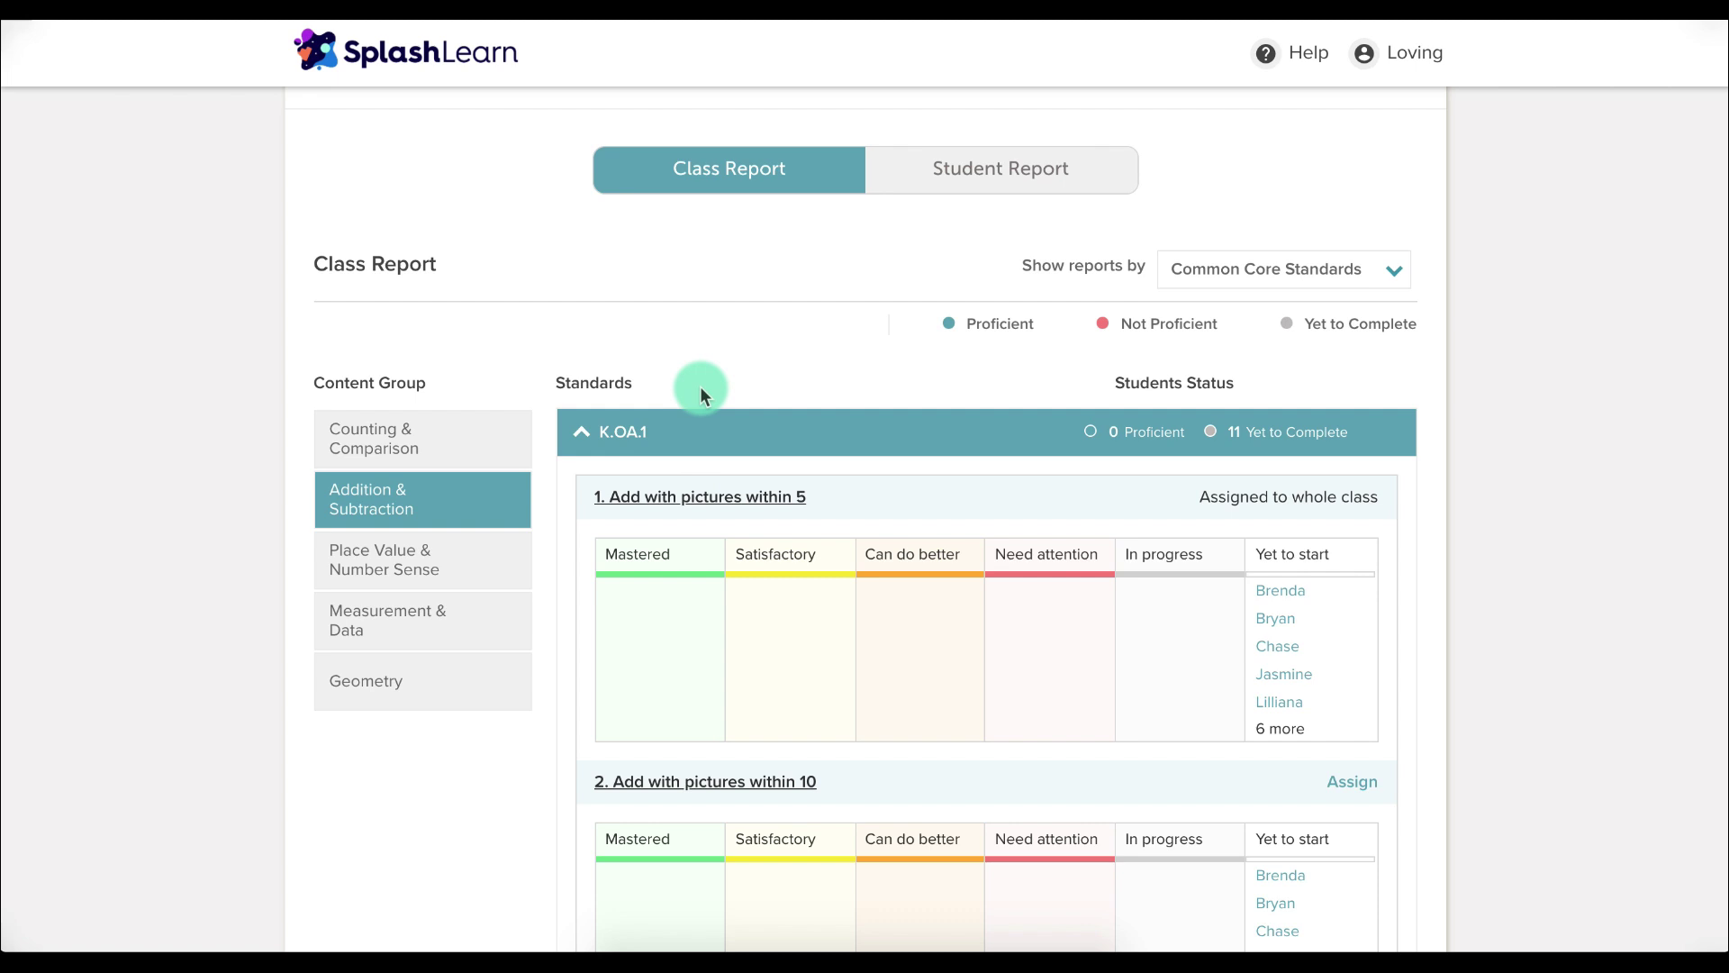
scroll(700, 386, down, 2)
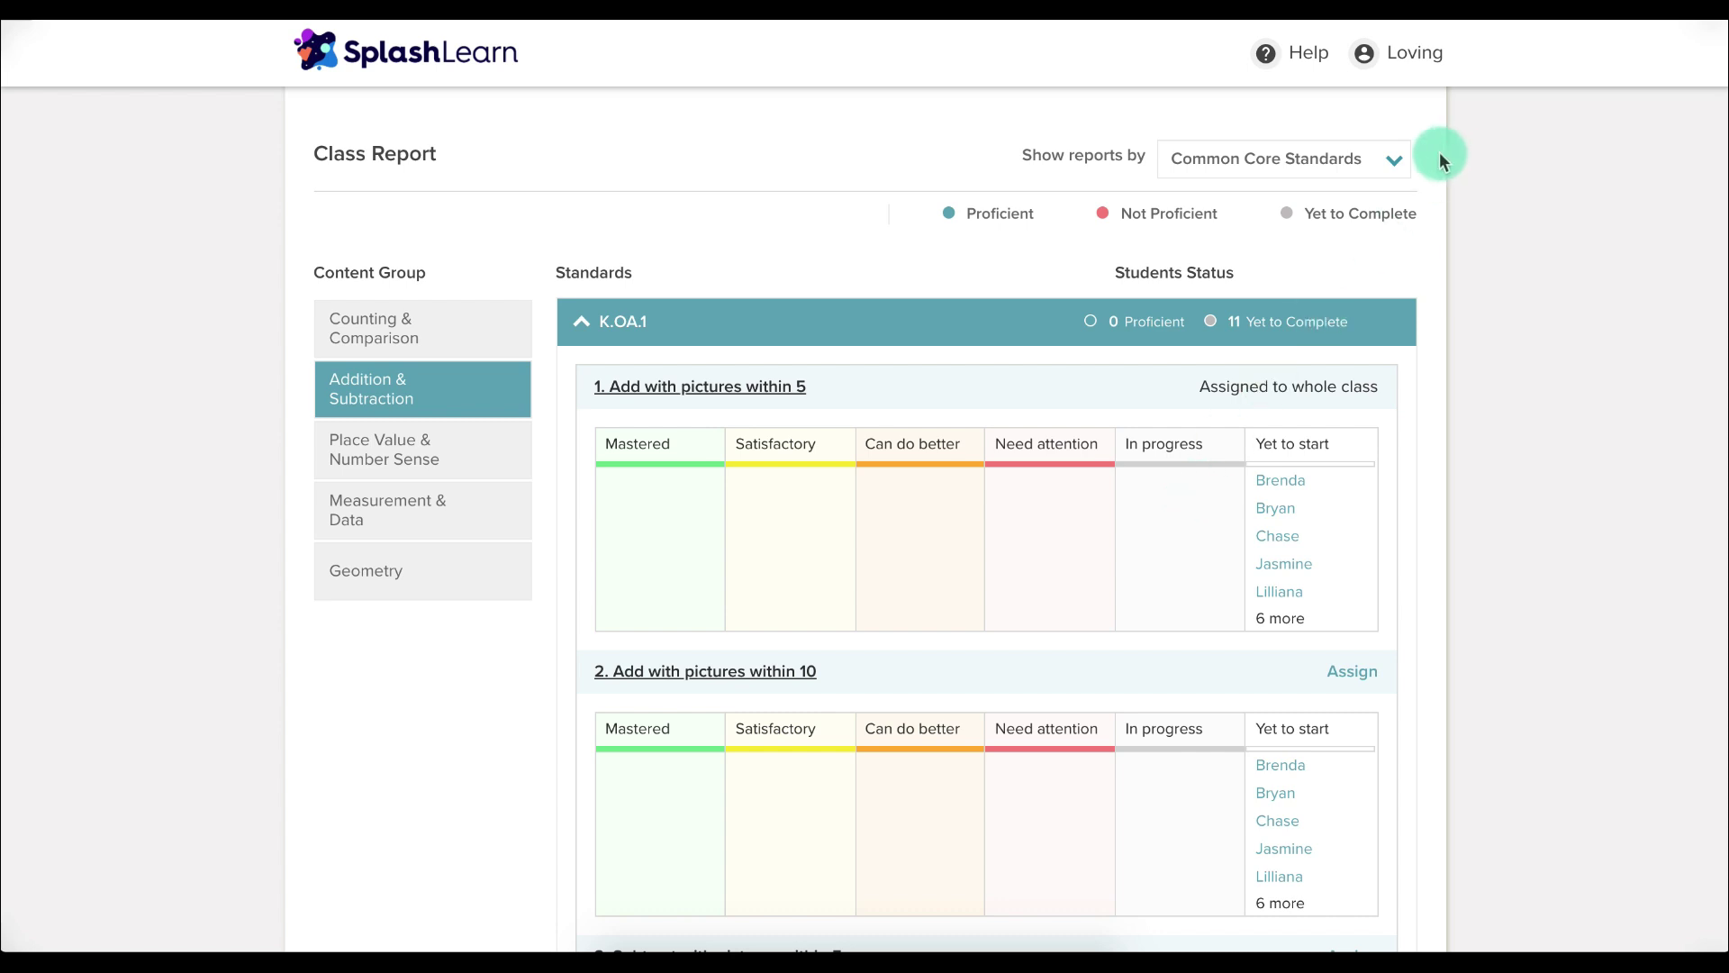
Organise the Class Report by Common Core Milestone instead of standards
click(1395, 162)
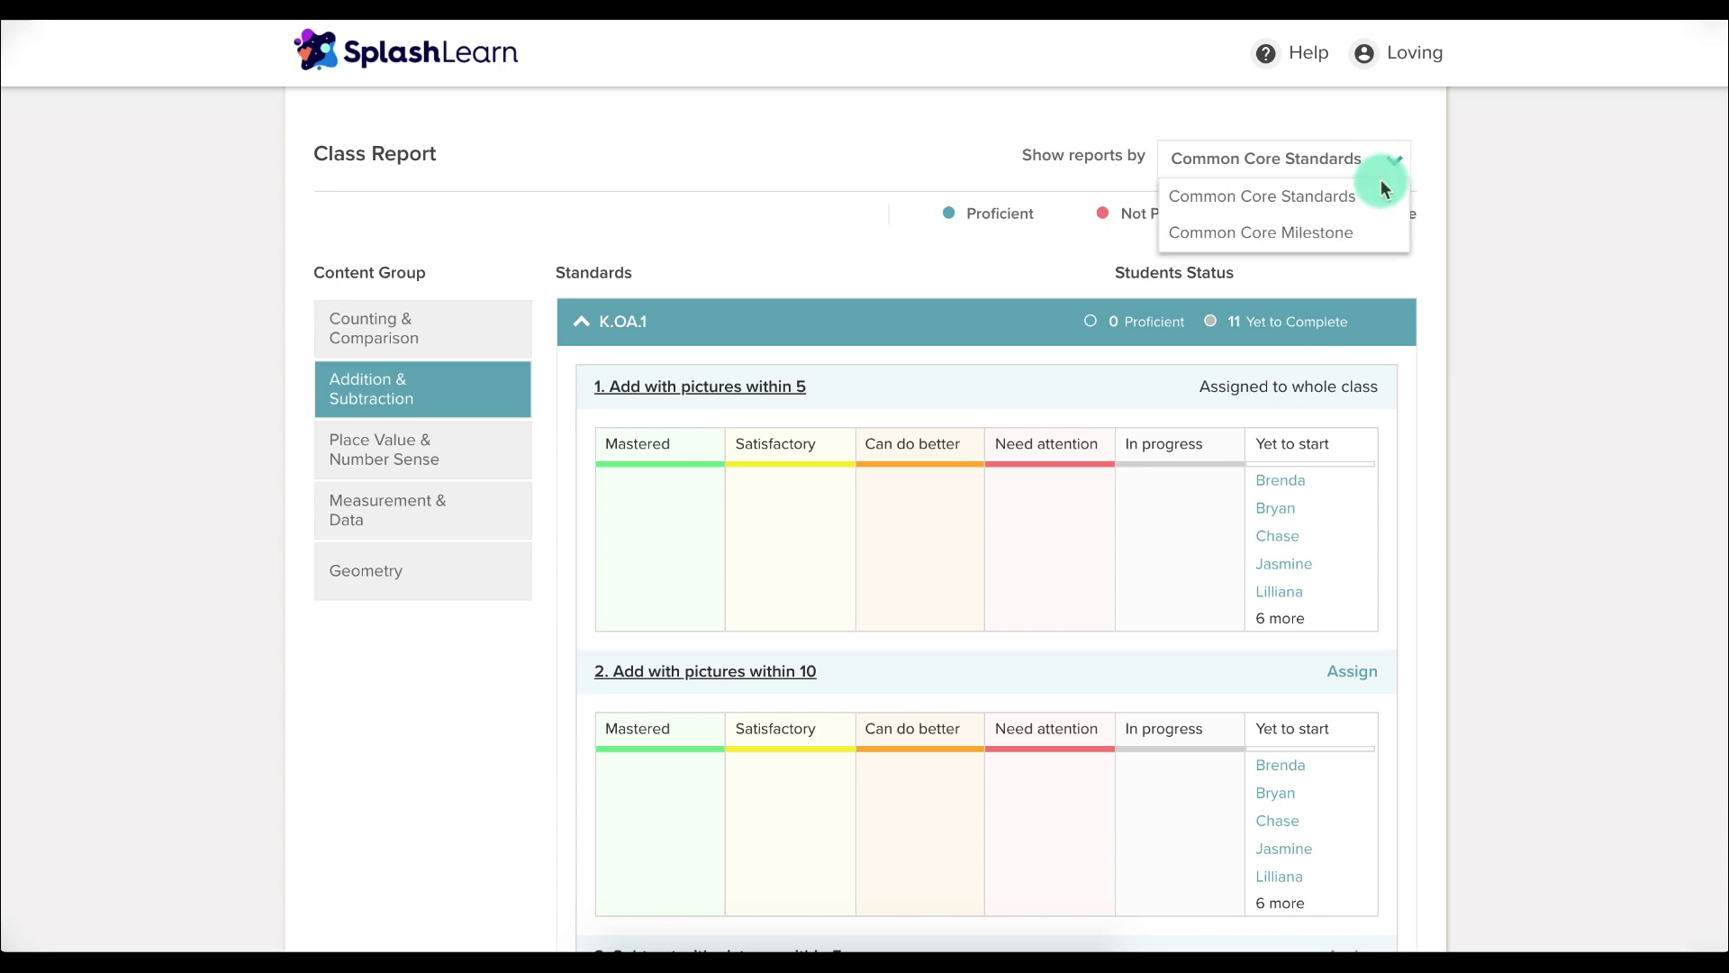
click(1349, 232)
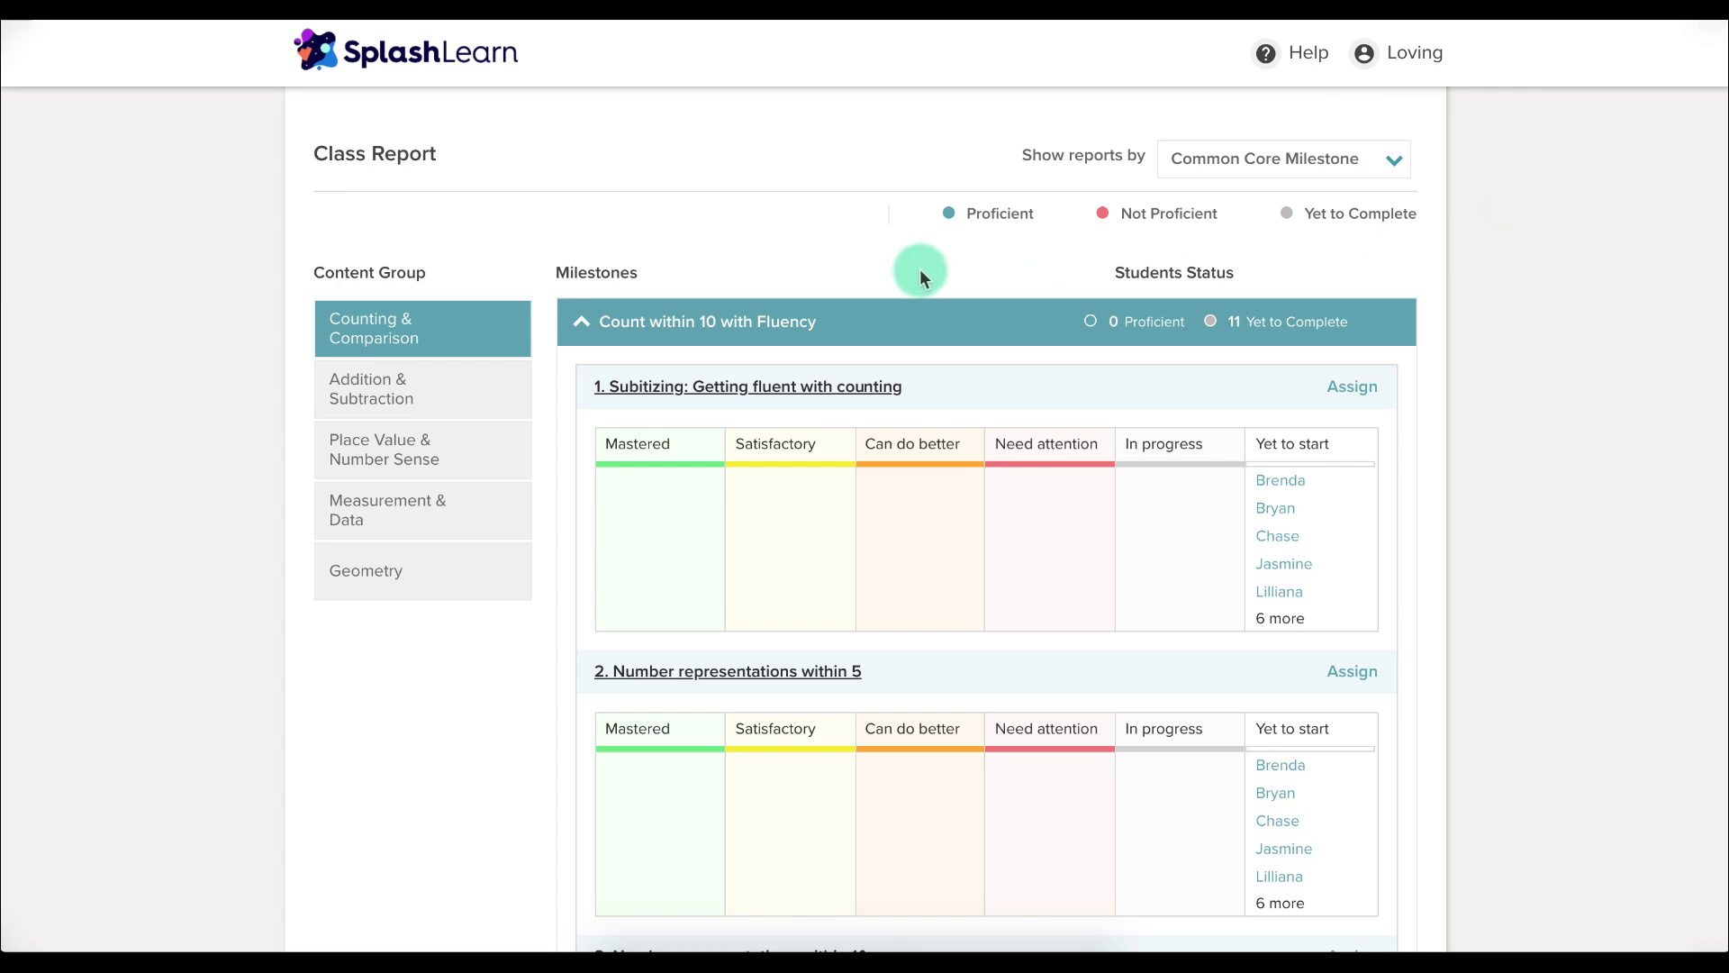
scroll(920, 268, up, 3)
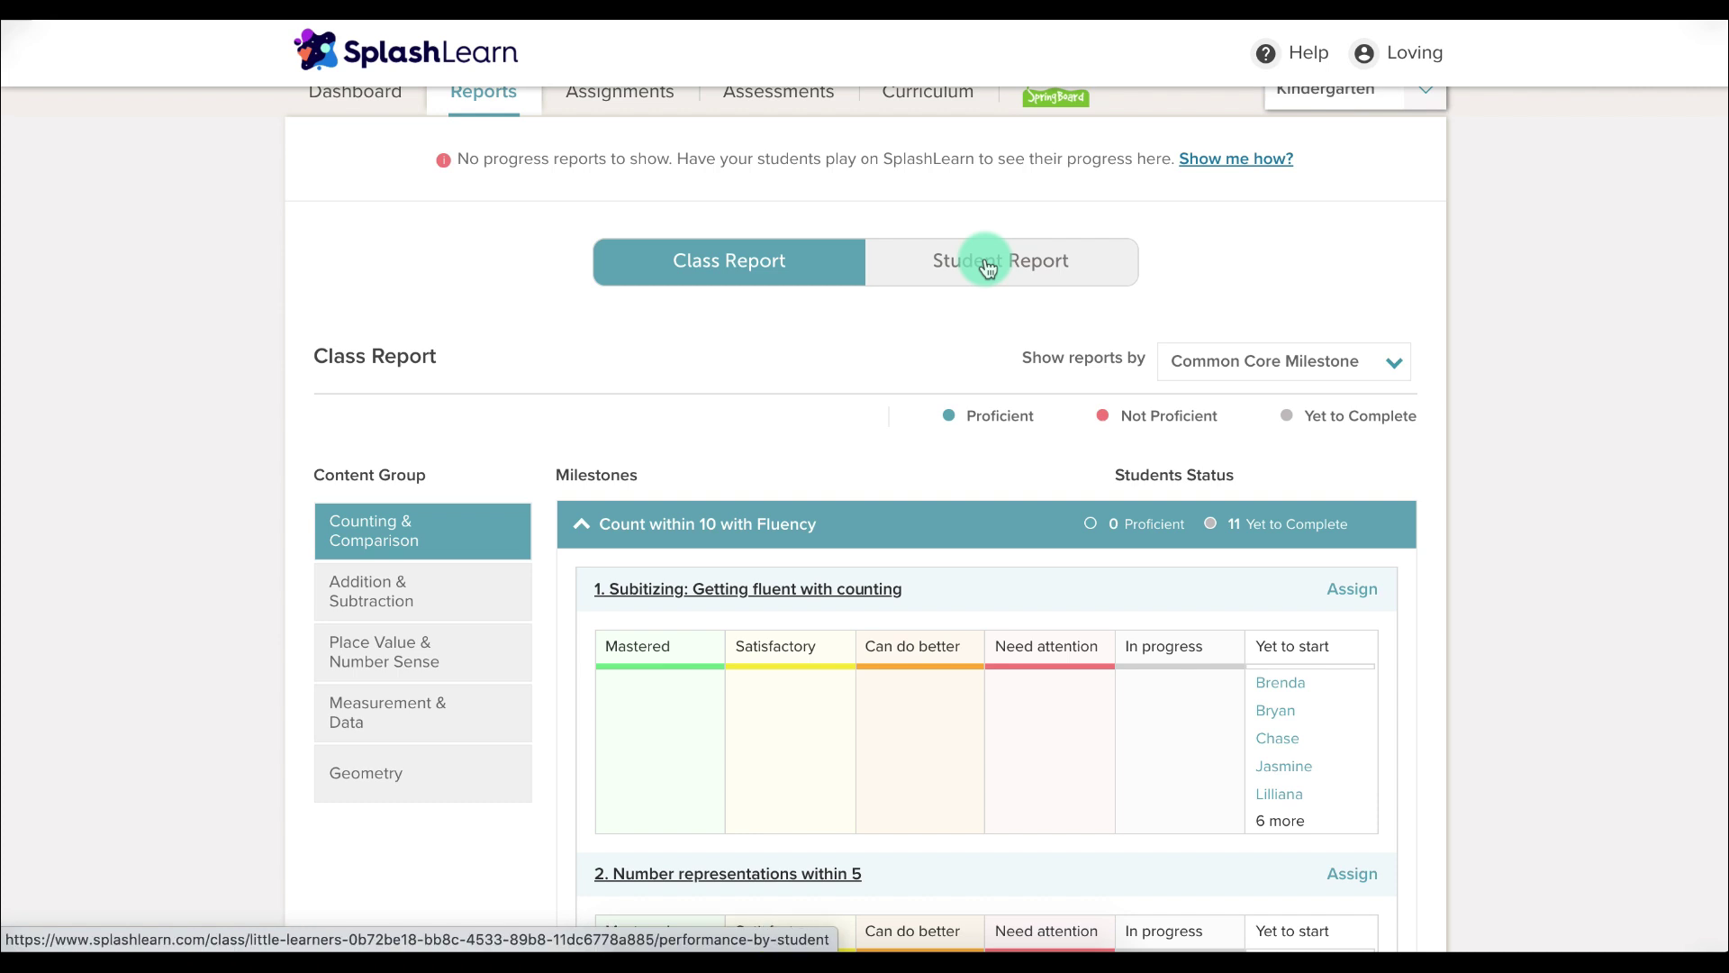
Switch to the Student Report and view another student's Counting & Comparison progress
click(988, 267)
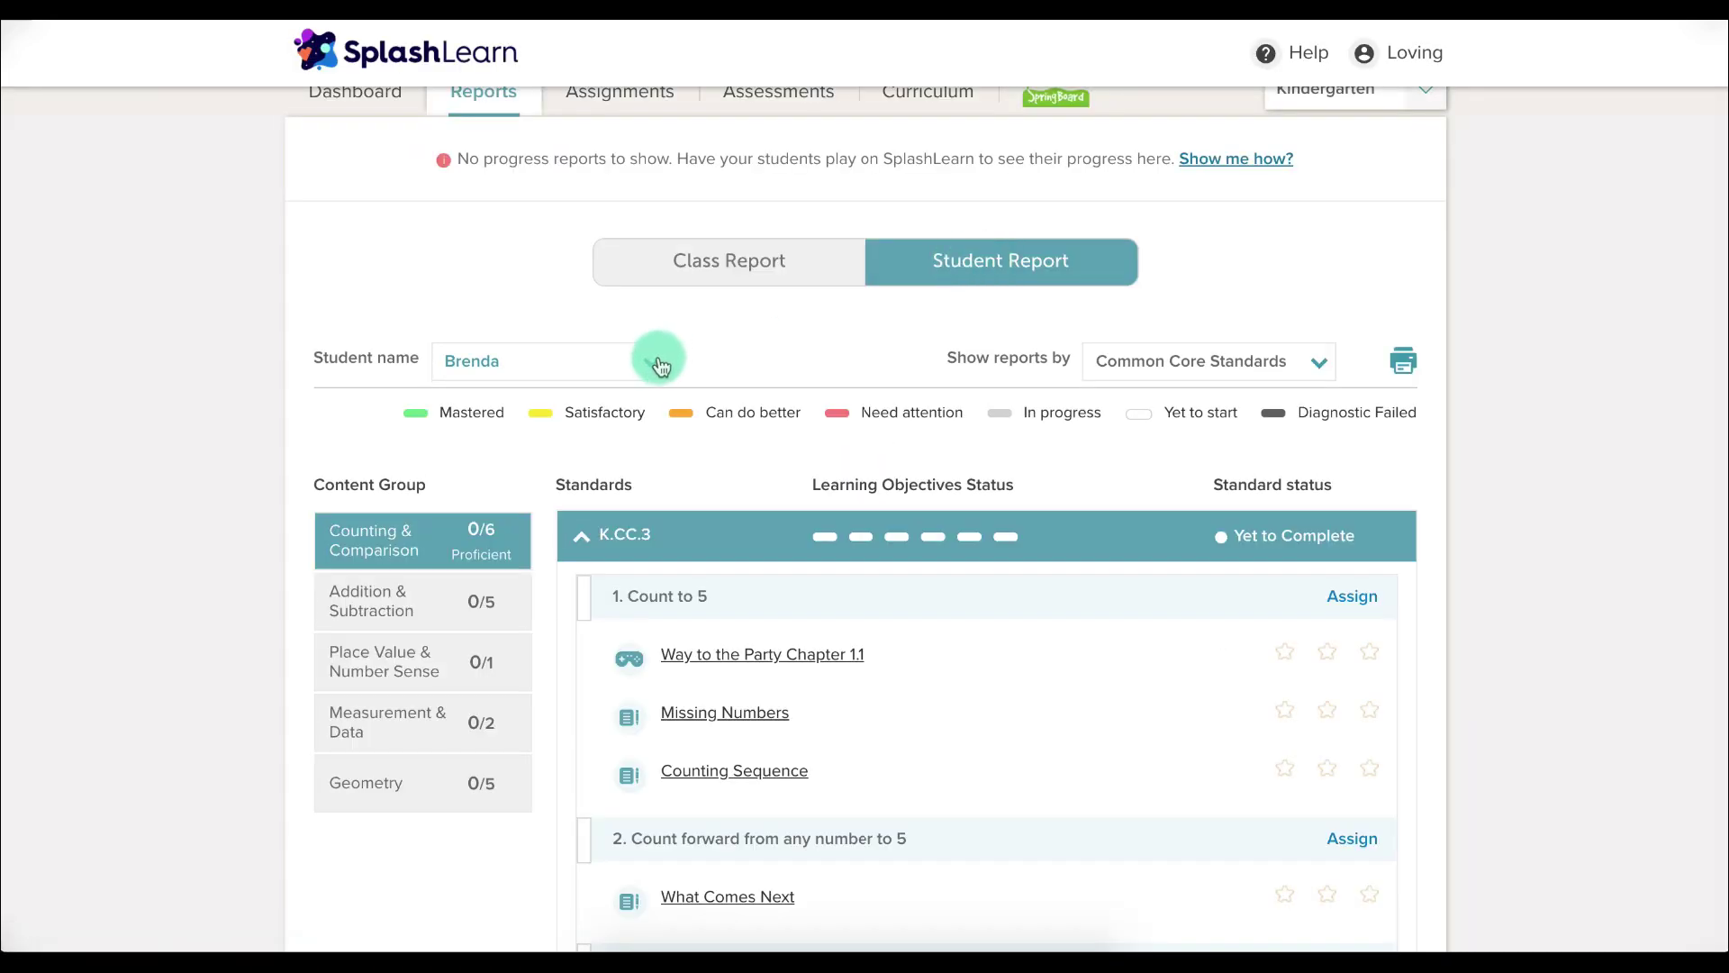
click(660, 367)
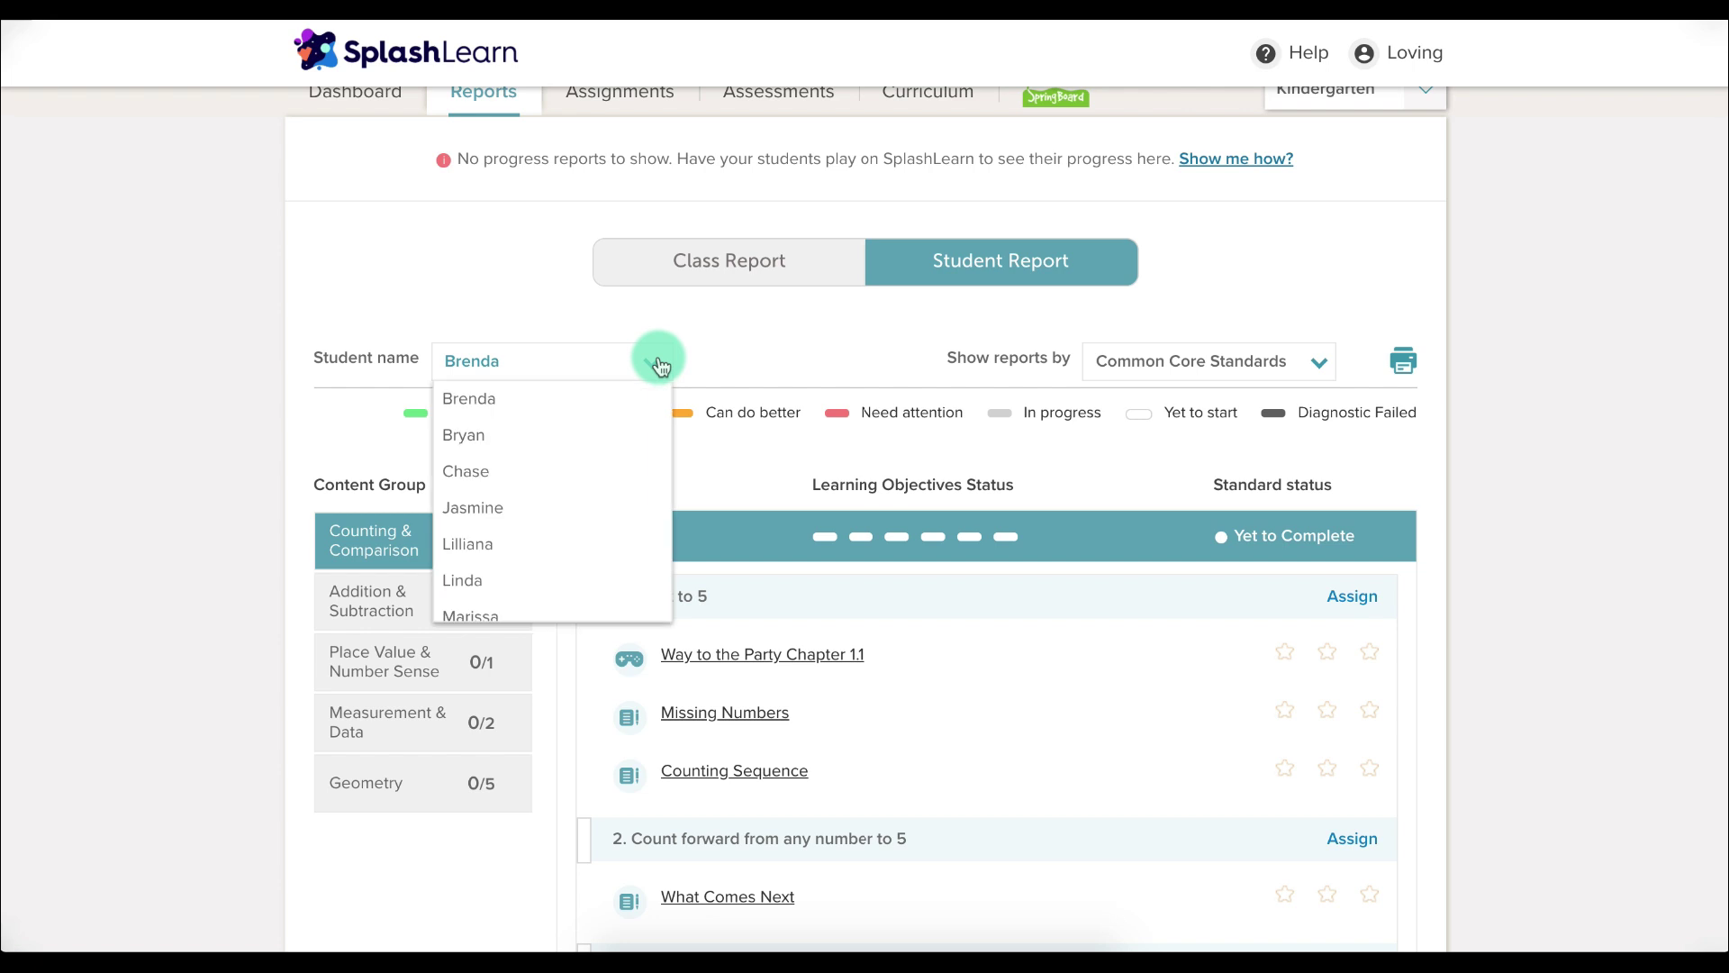
click(617, 509)
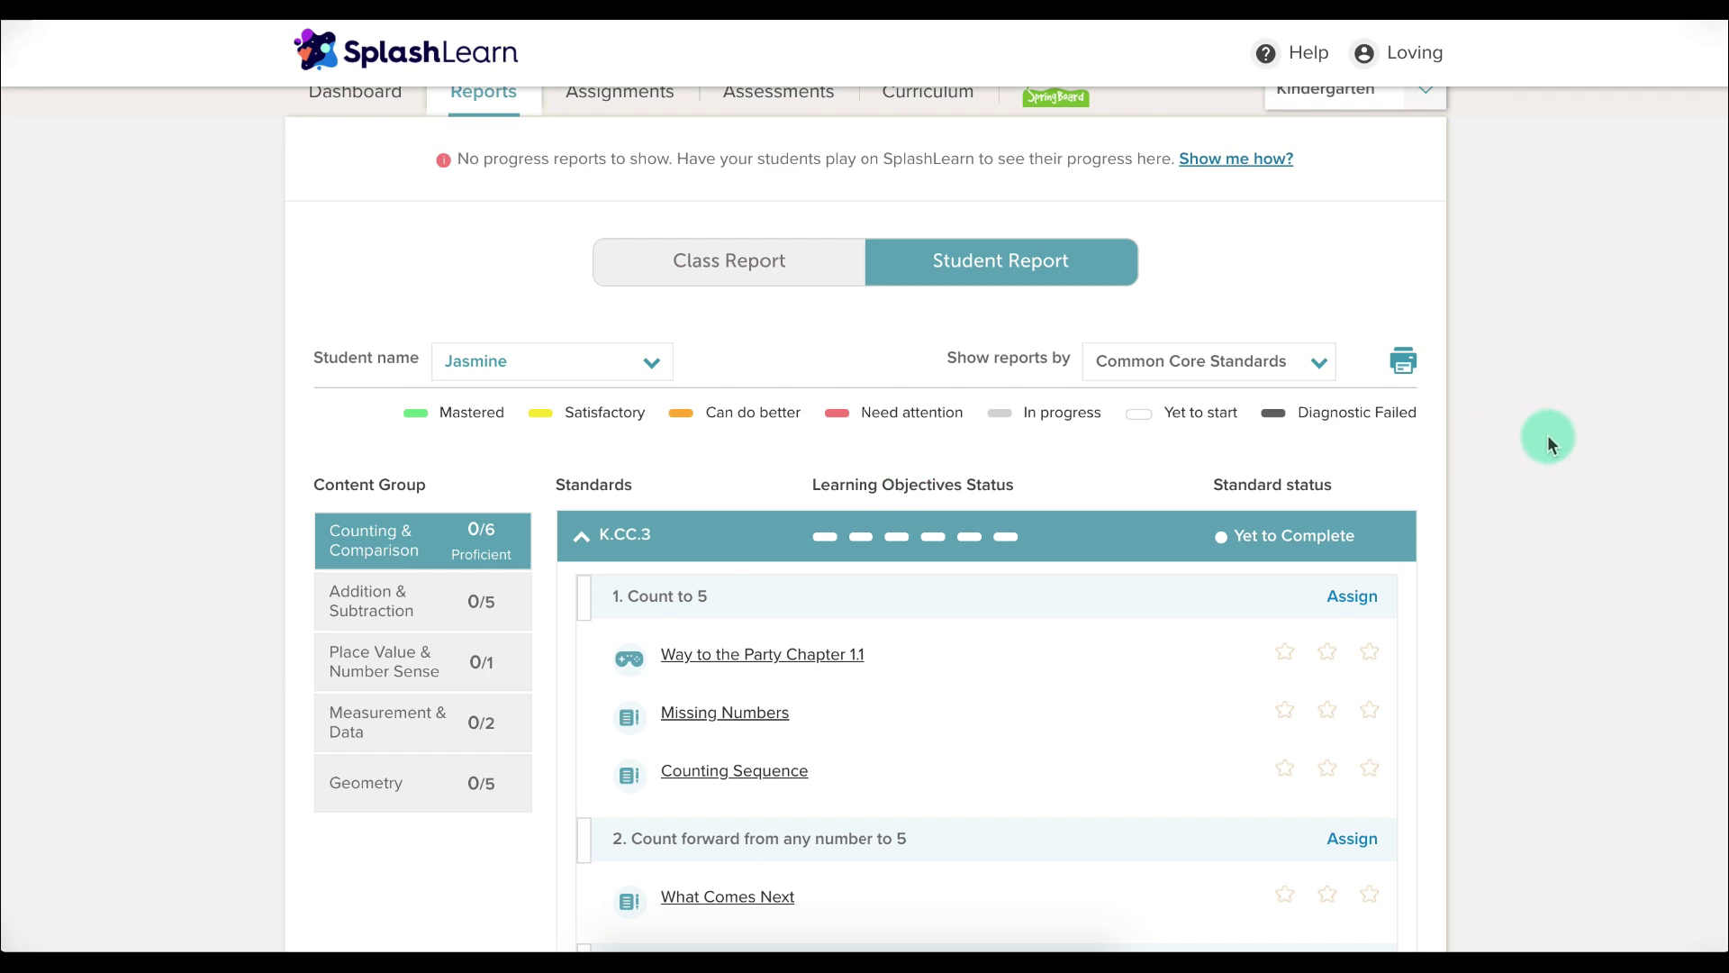
scroll(1547, 434, down, 1)
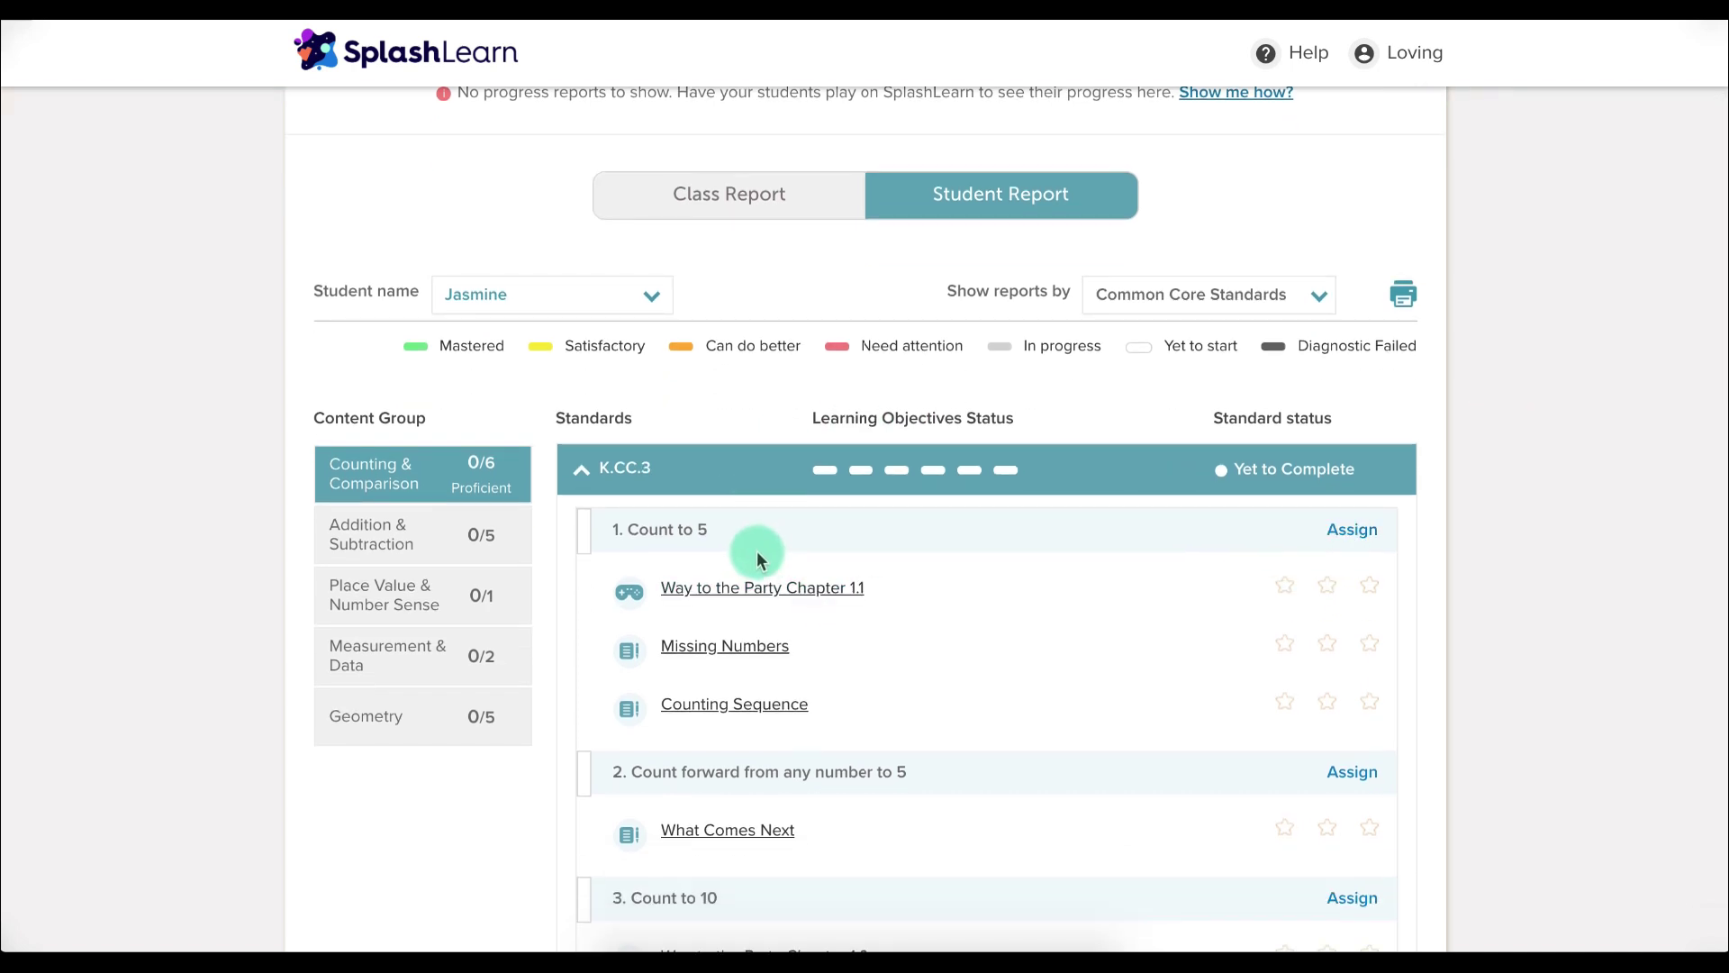
scroll(969, 583, down, 4)
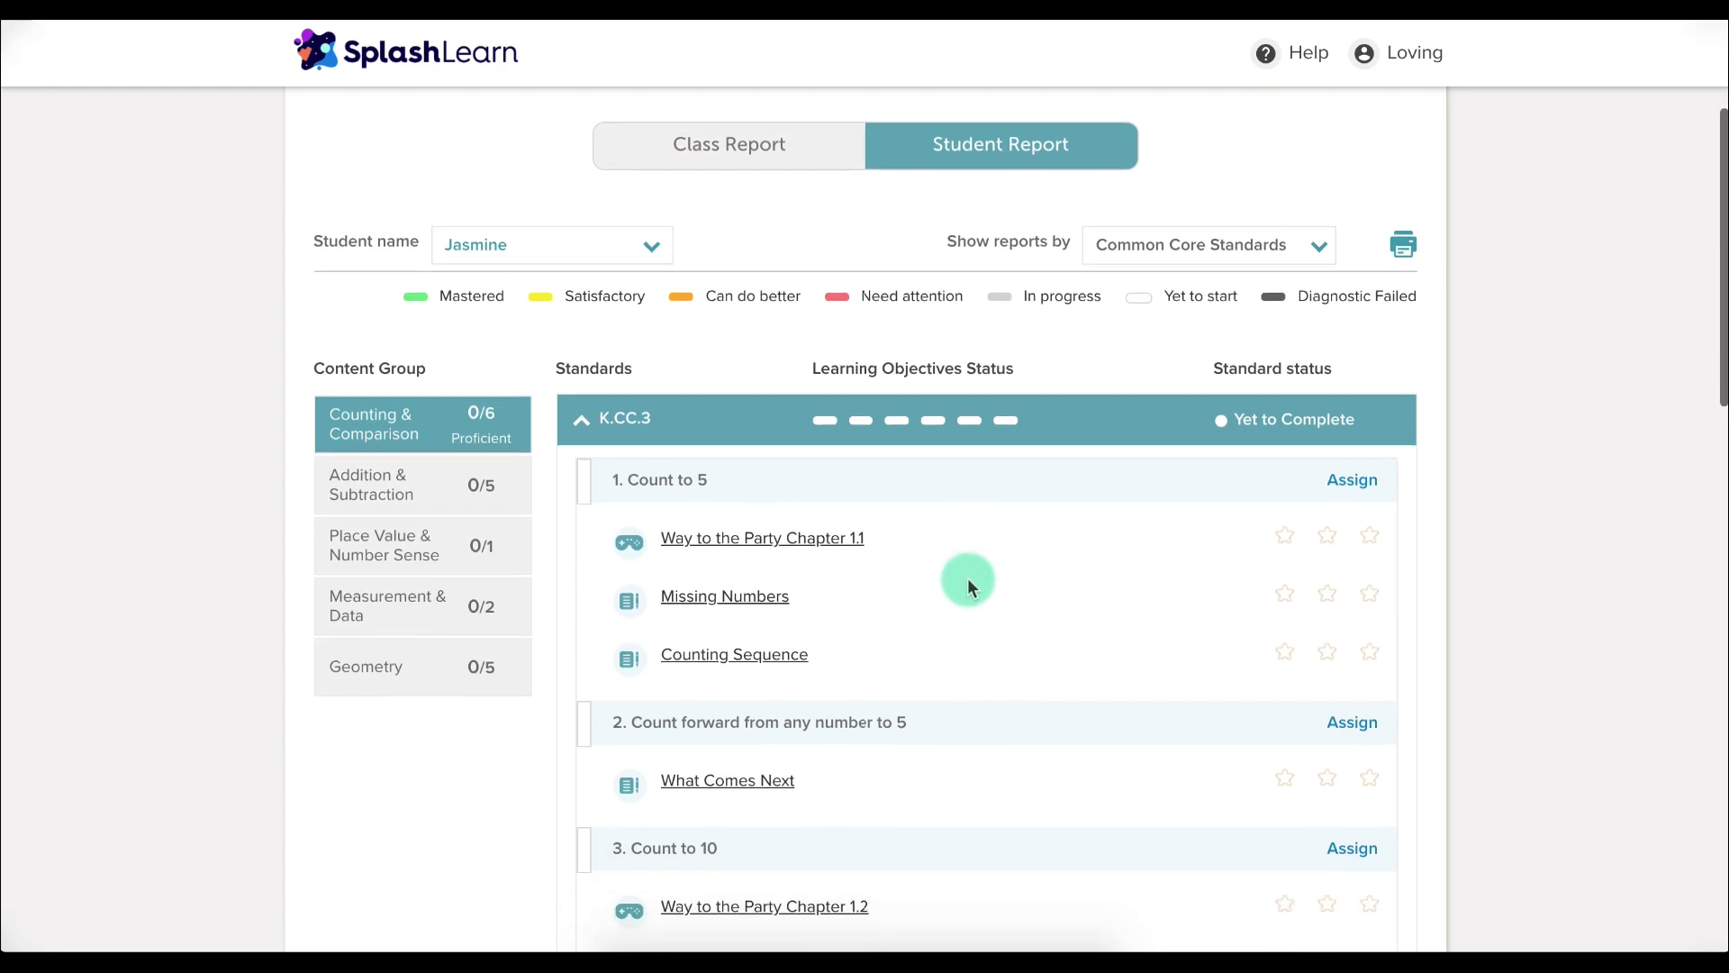
scroll(969, 584, up, 3)
scroll(967, 581, up, 4)
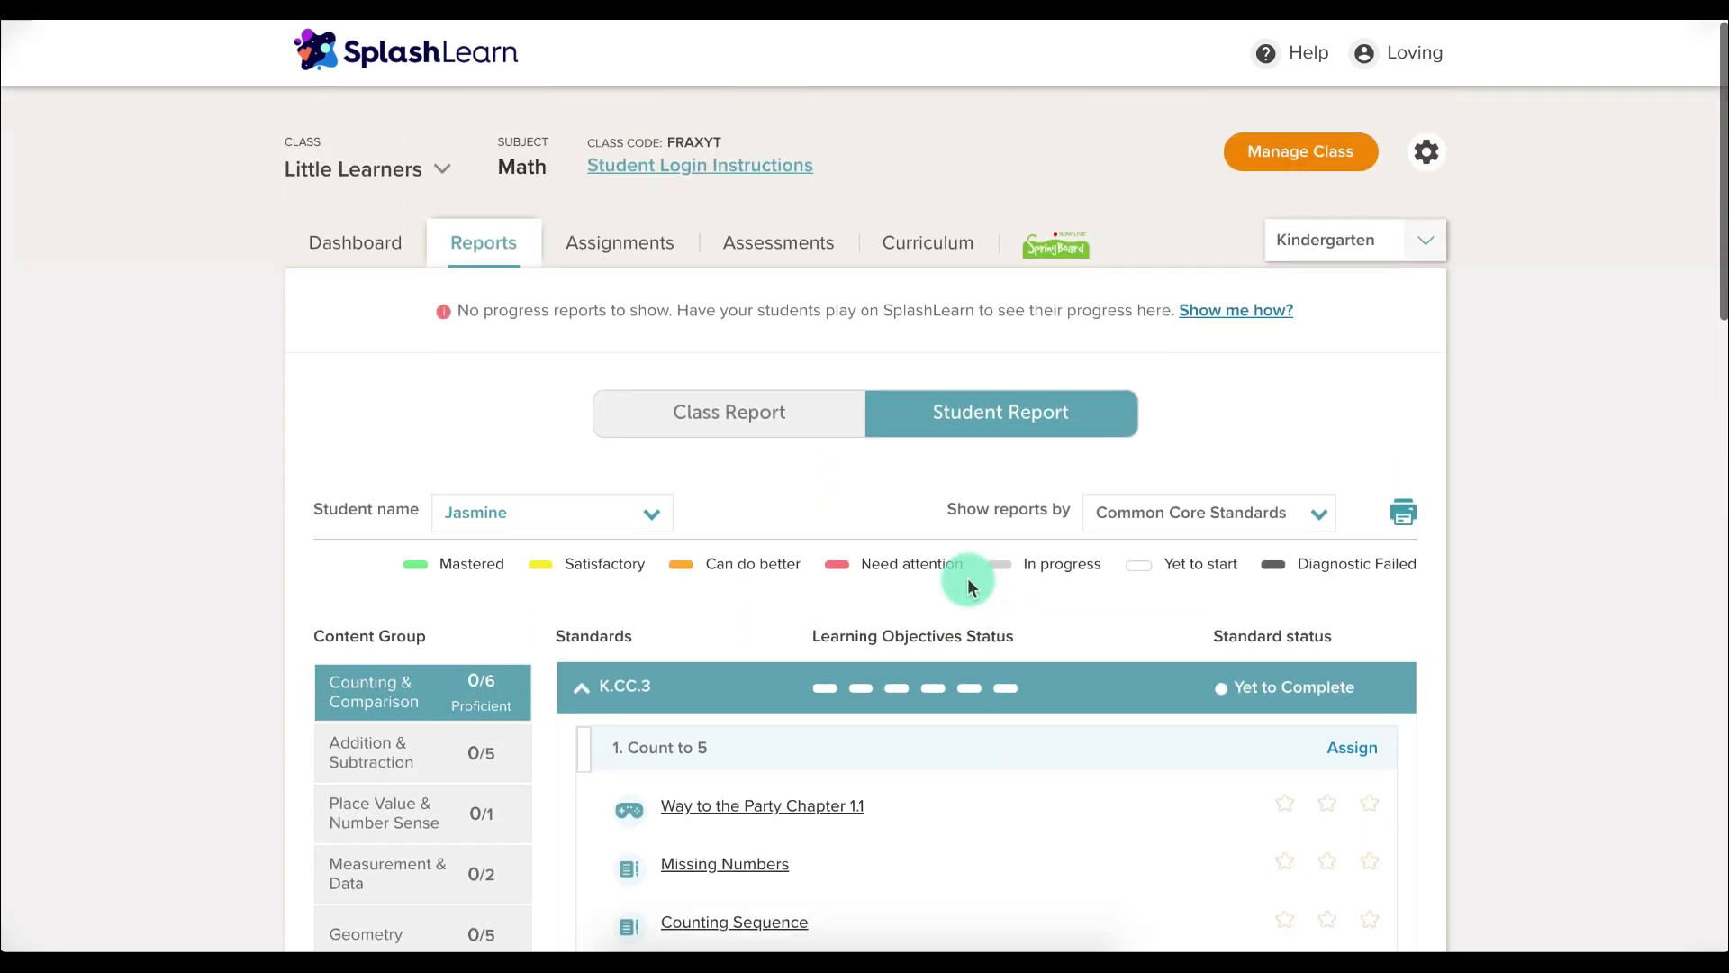
Go to the class's assignments list, with 2 this week, and start a new assignment
click(621, 248)
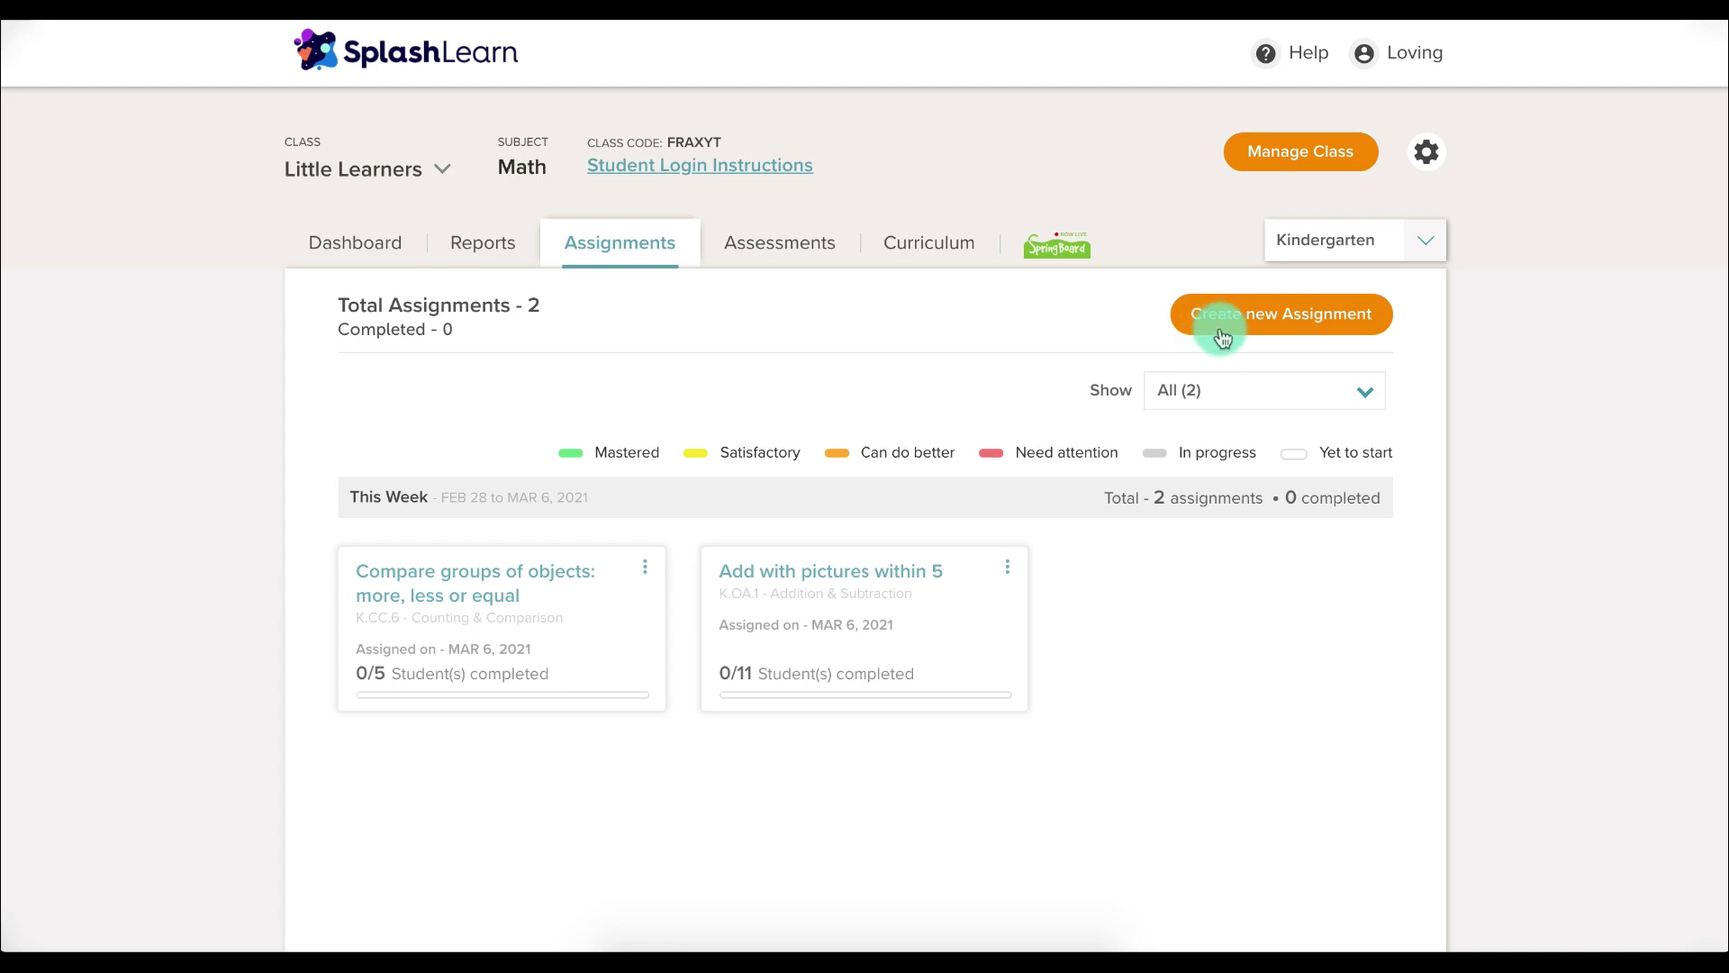
click(1310, 318)
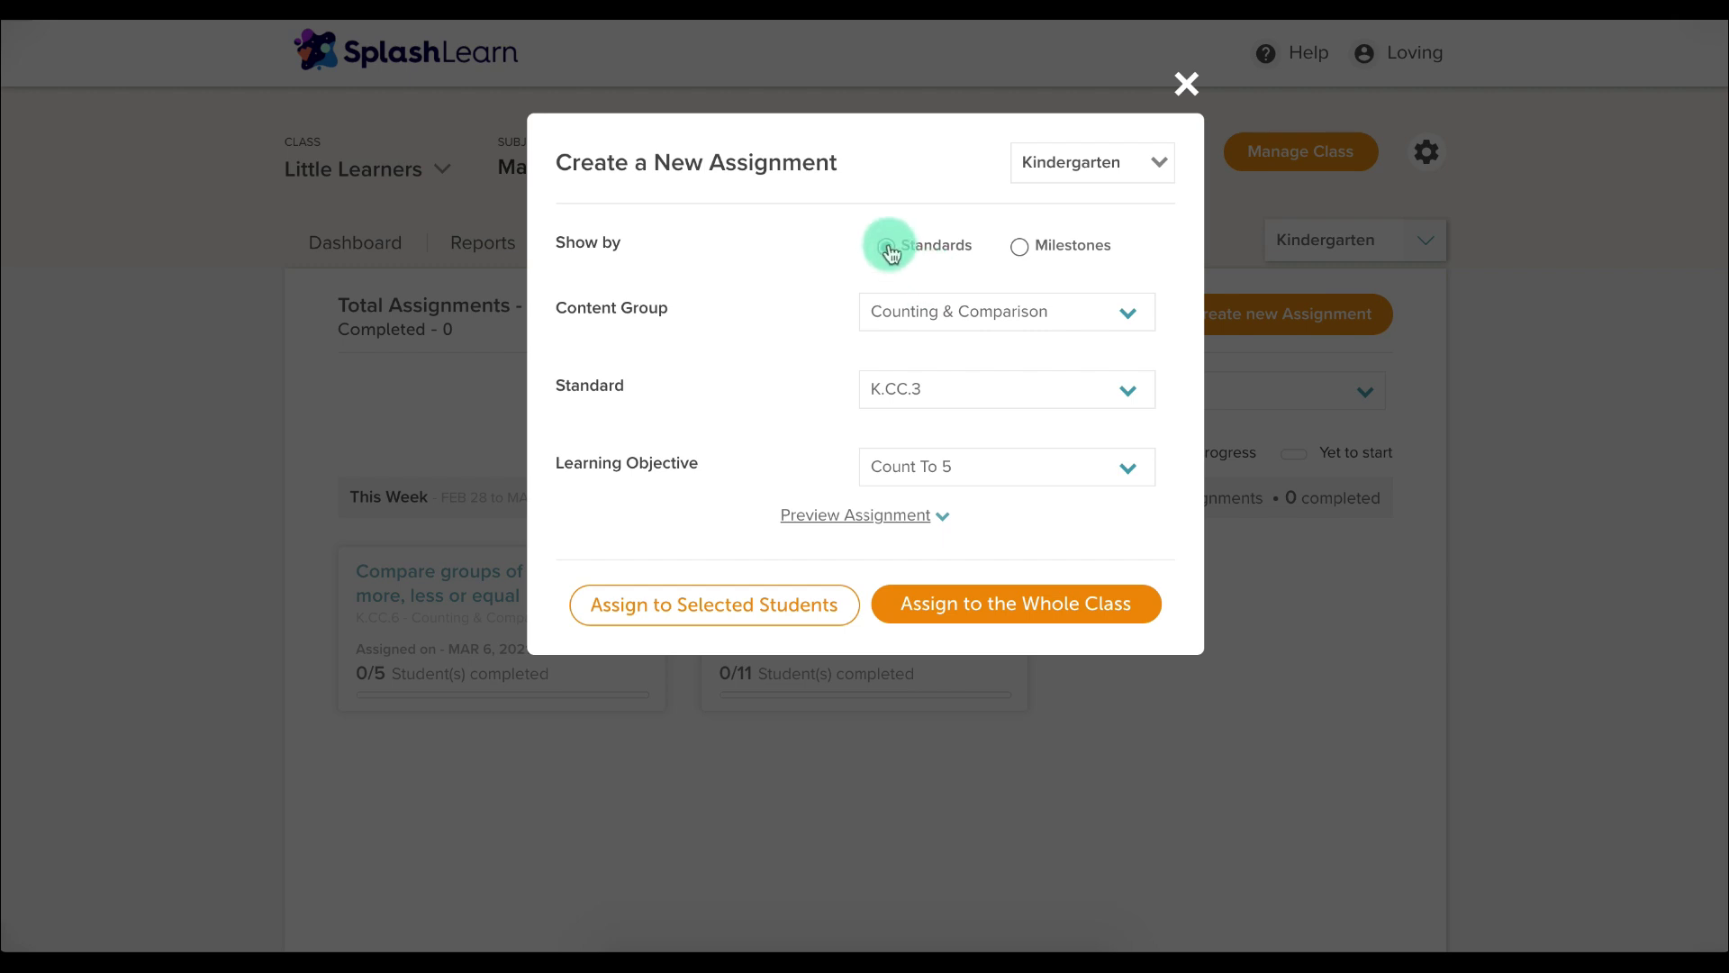
Set the assignment to Place Value & Number Sense, K.NBT.1, Model Teen Numbers, and preview its activities
click(1093, 317)
click(1063, 421)
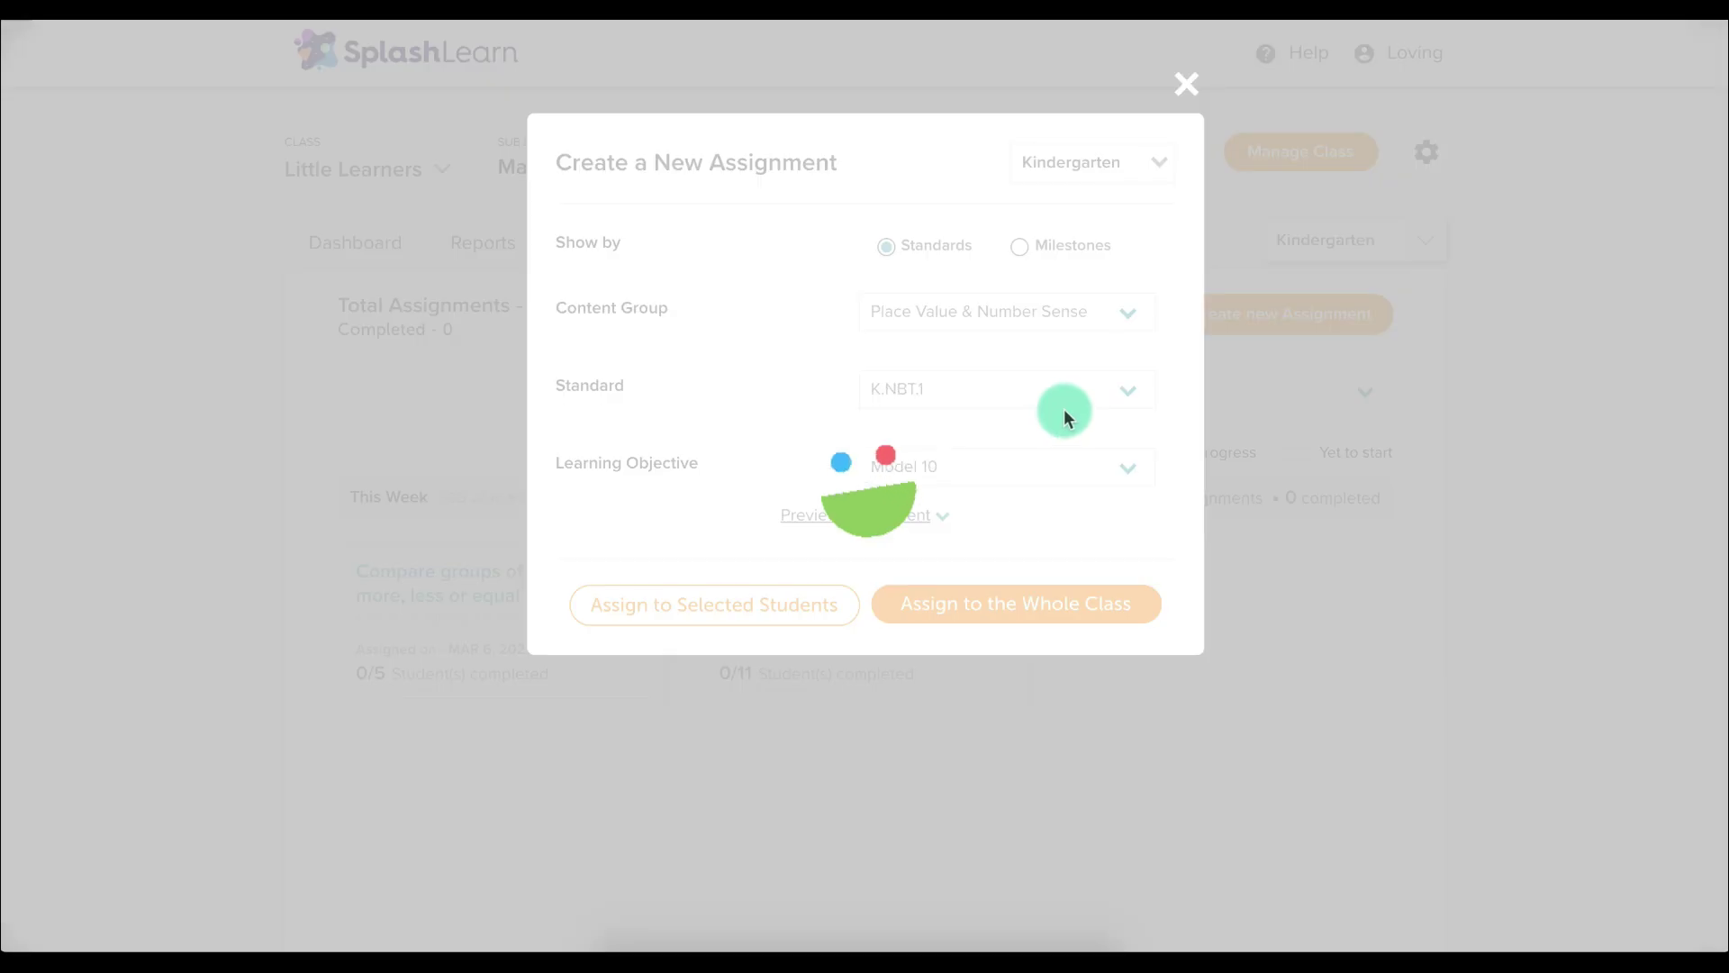
click(1069, 399)
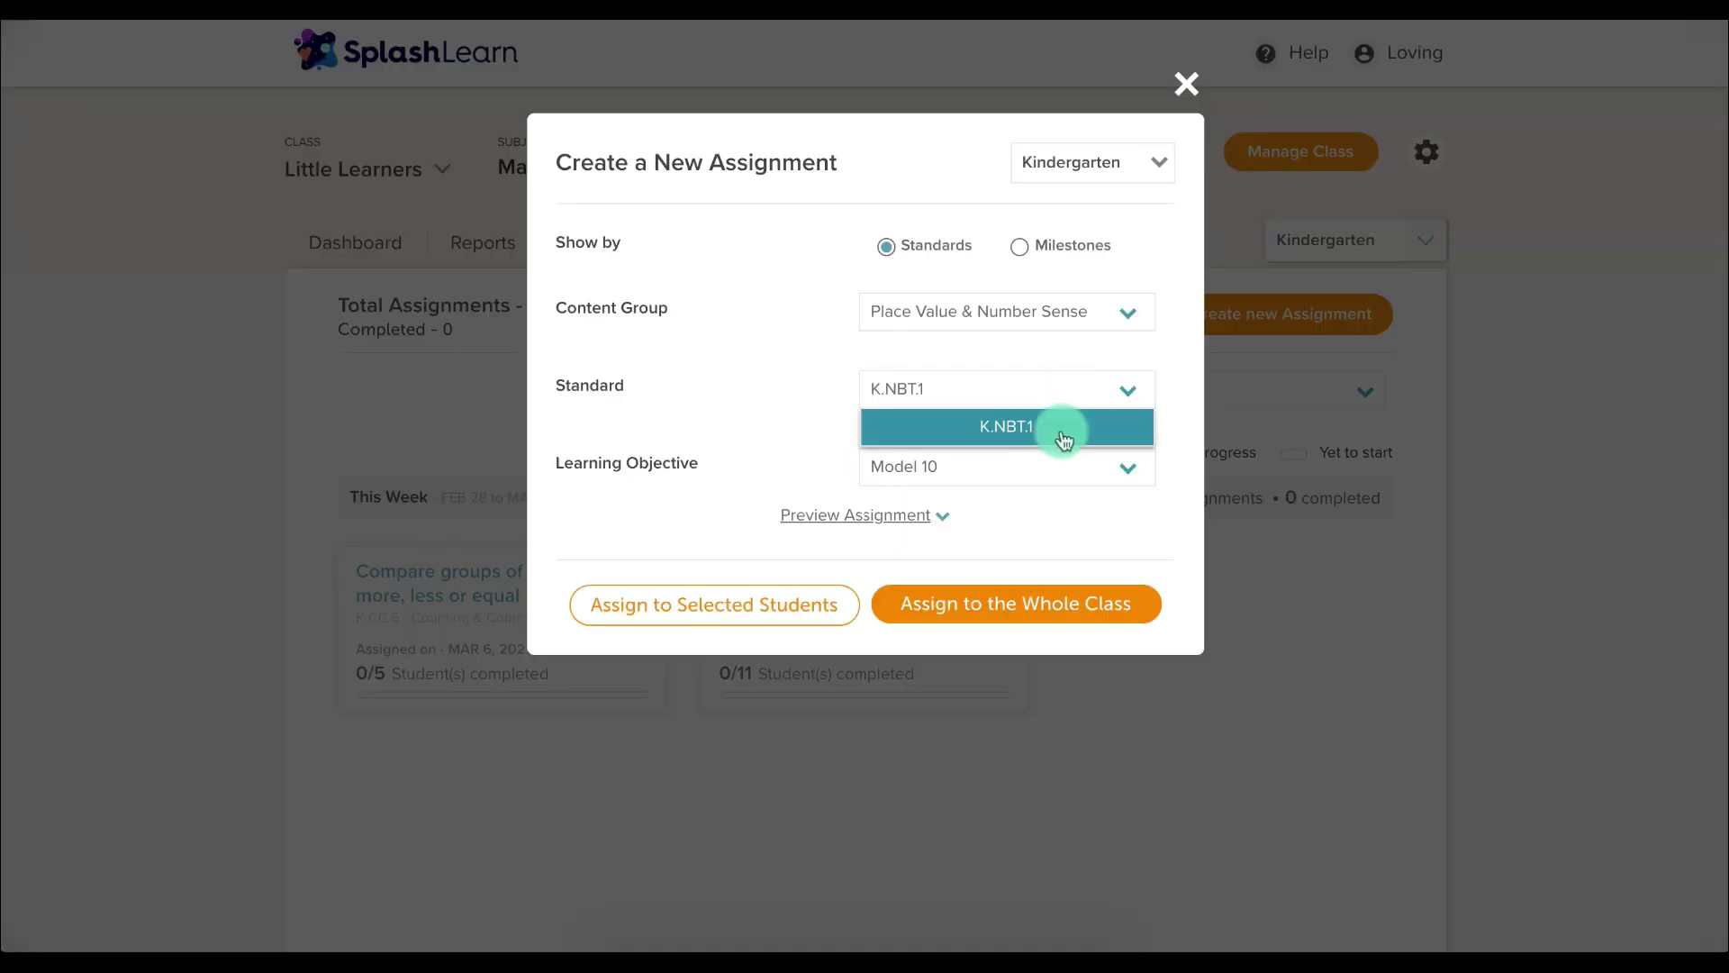
click(1061, 430)
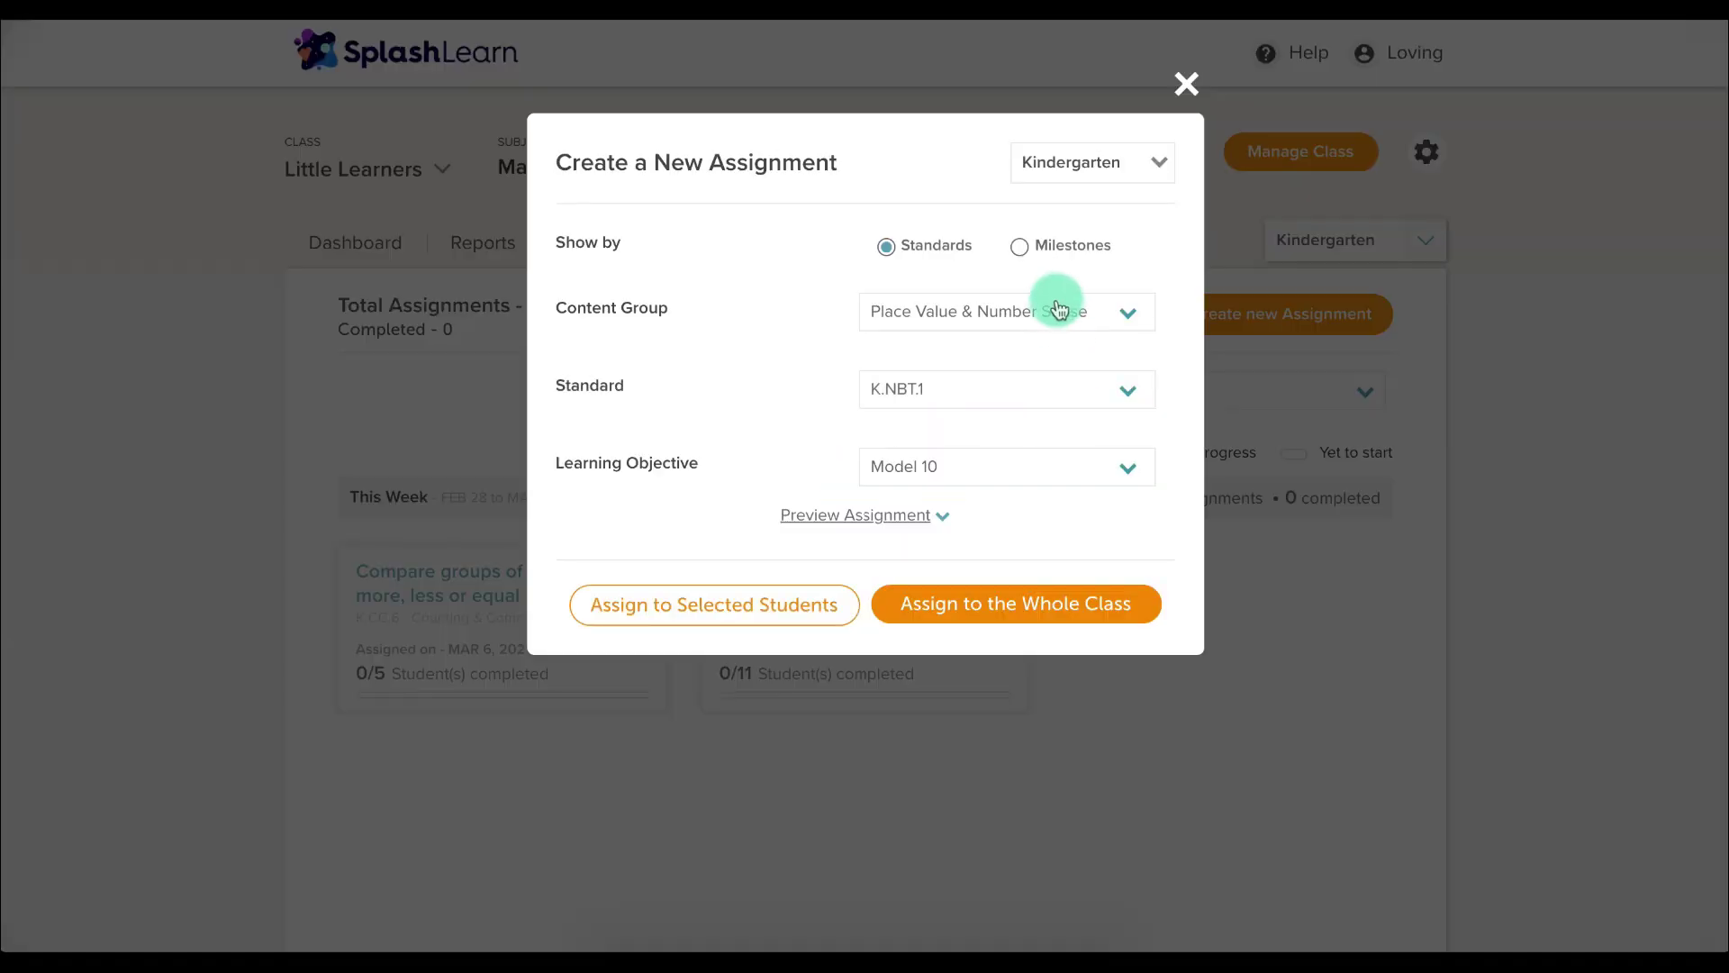
click(1059, 472)
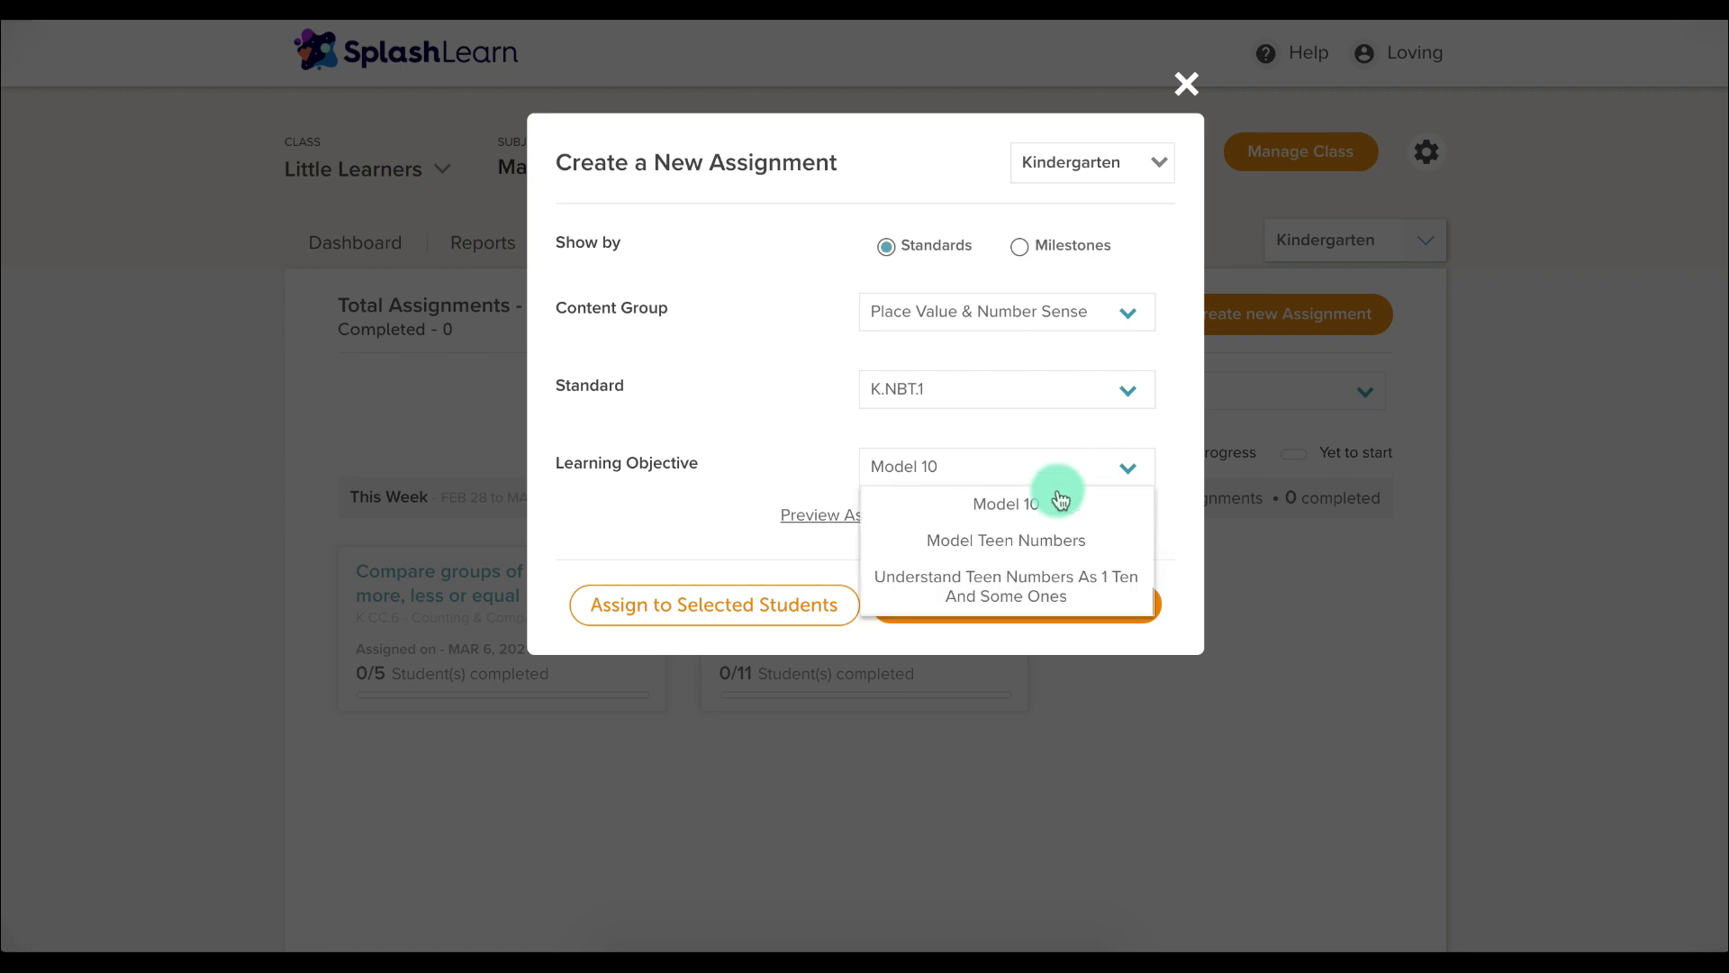
click(1065, 543)
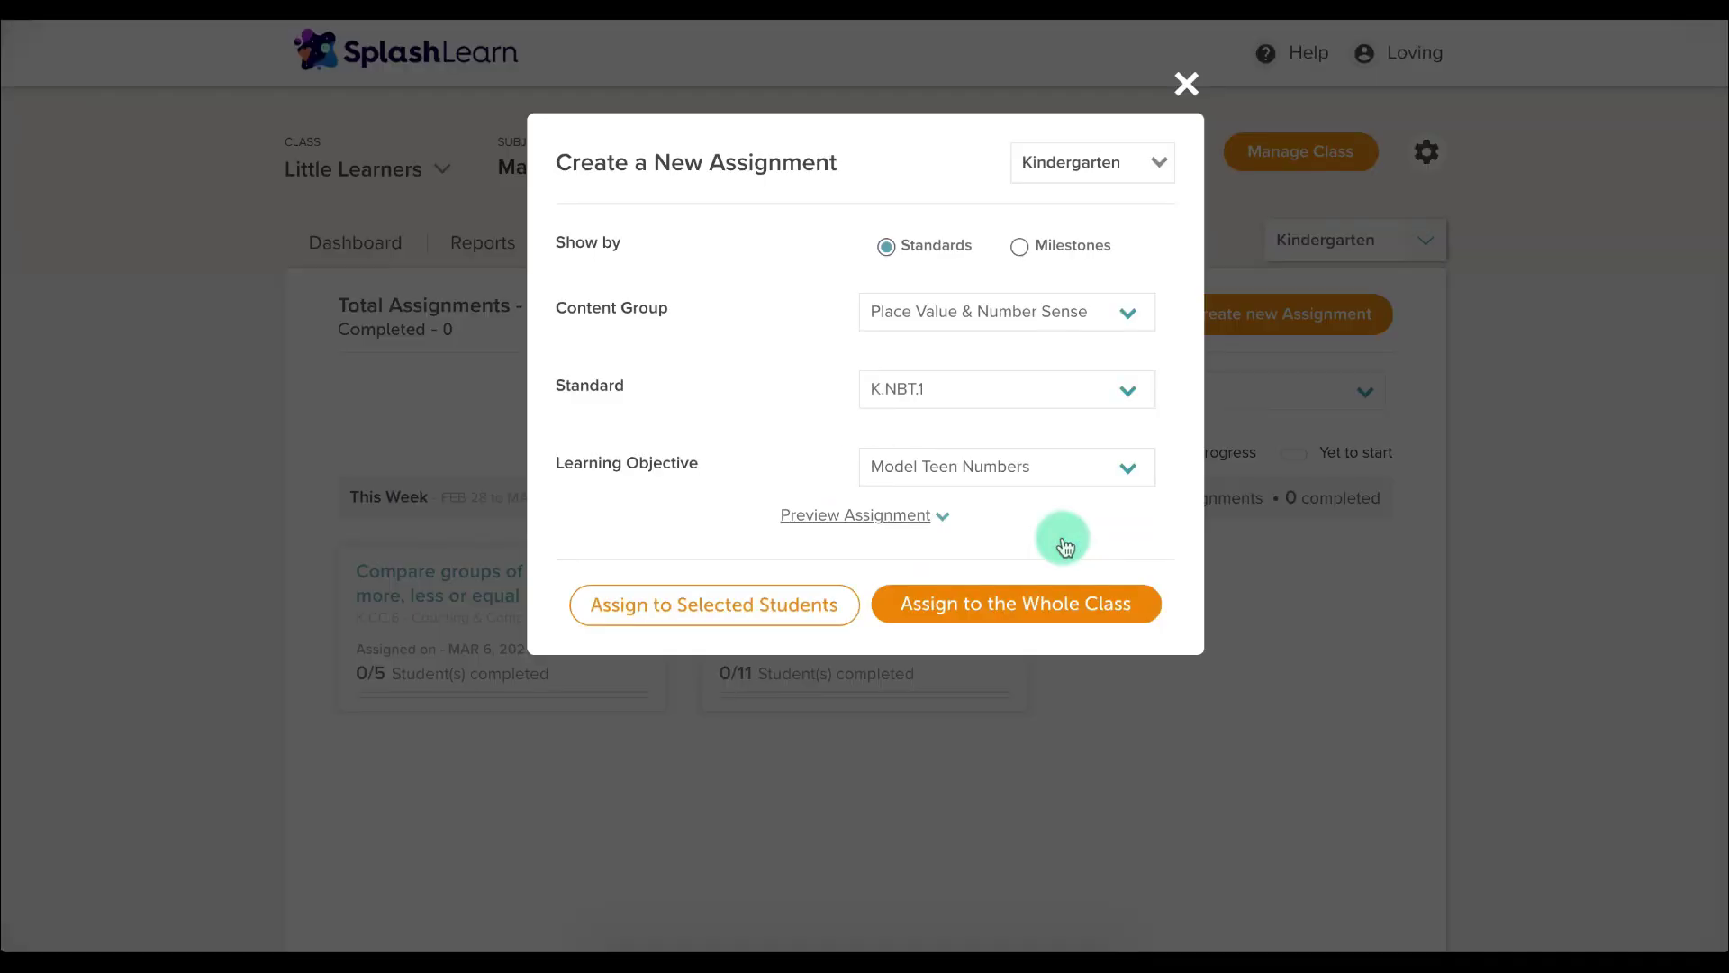
click(944, 518)
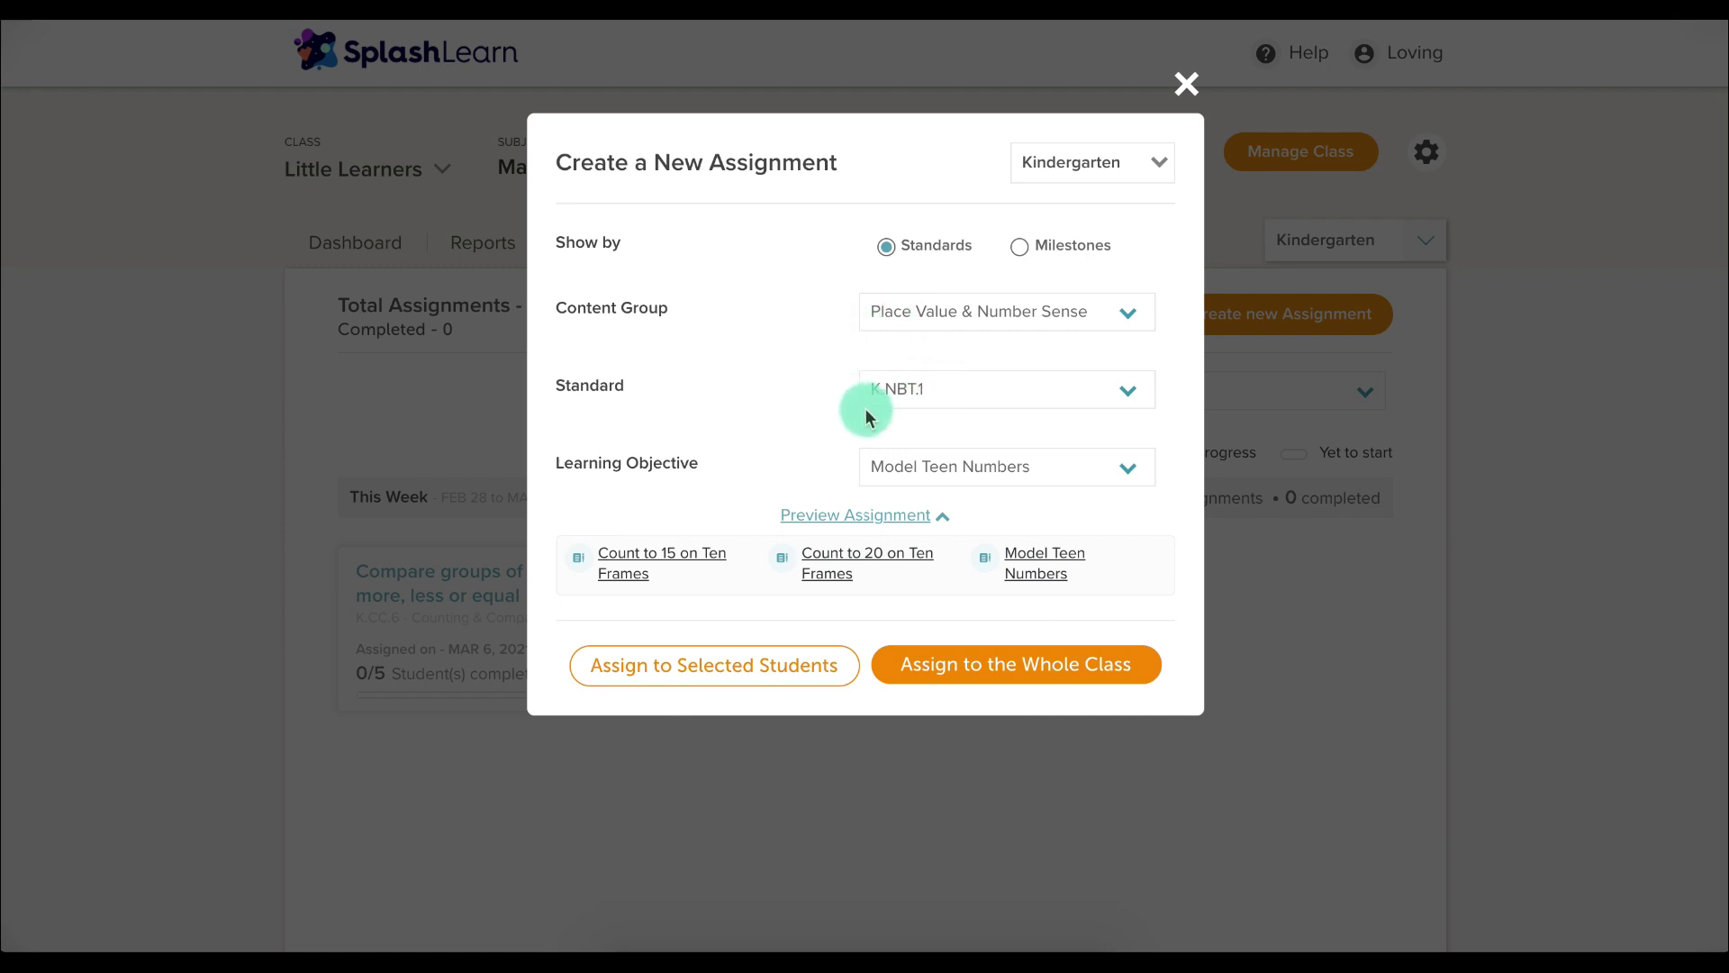
click(664, 560)
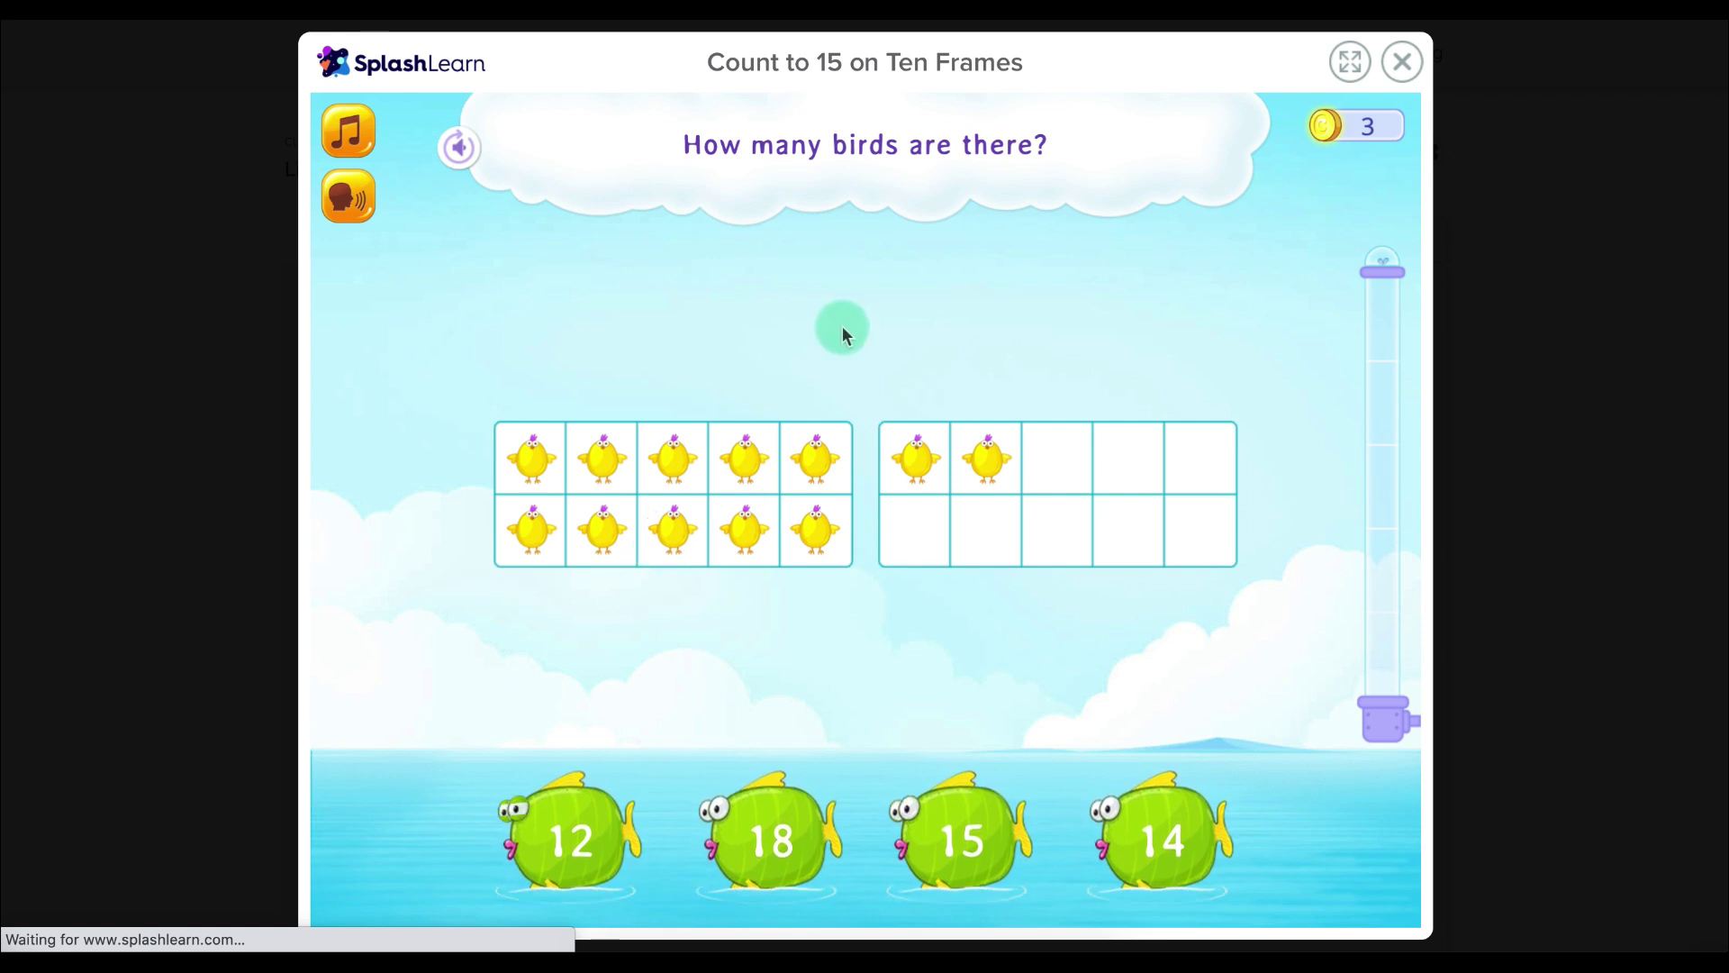
click(592, 803)
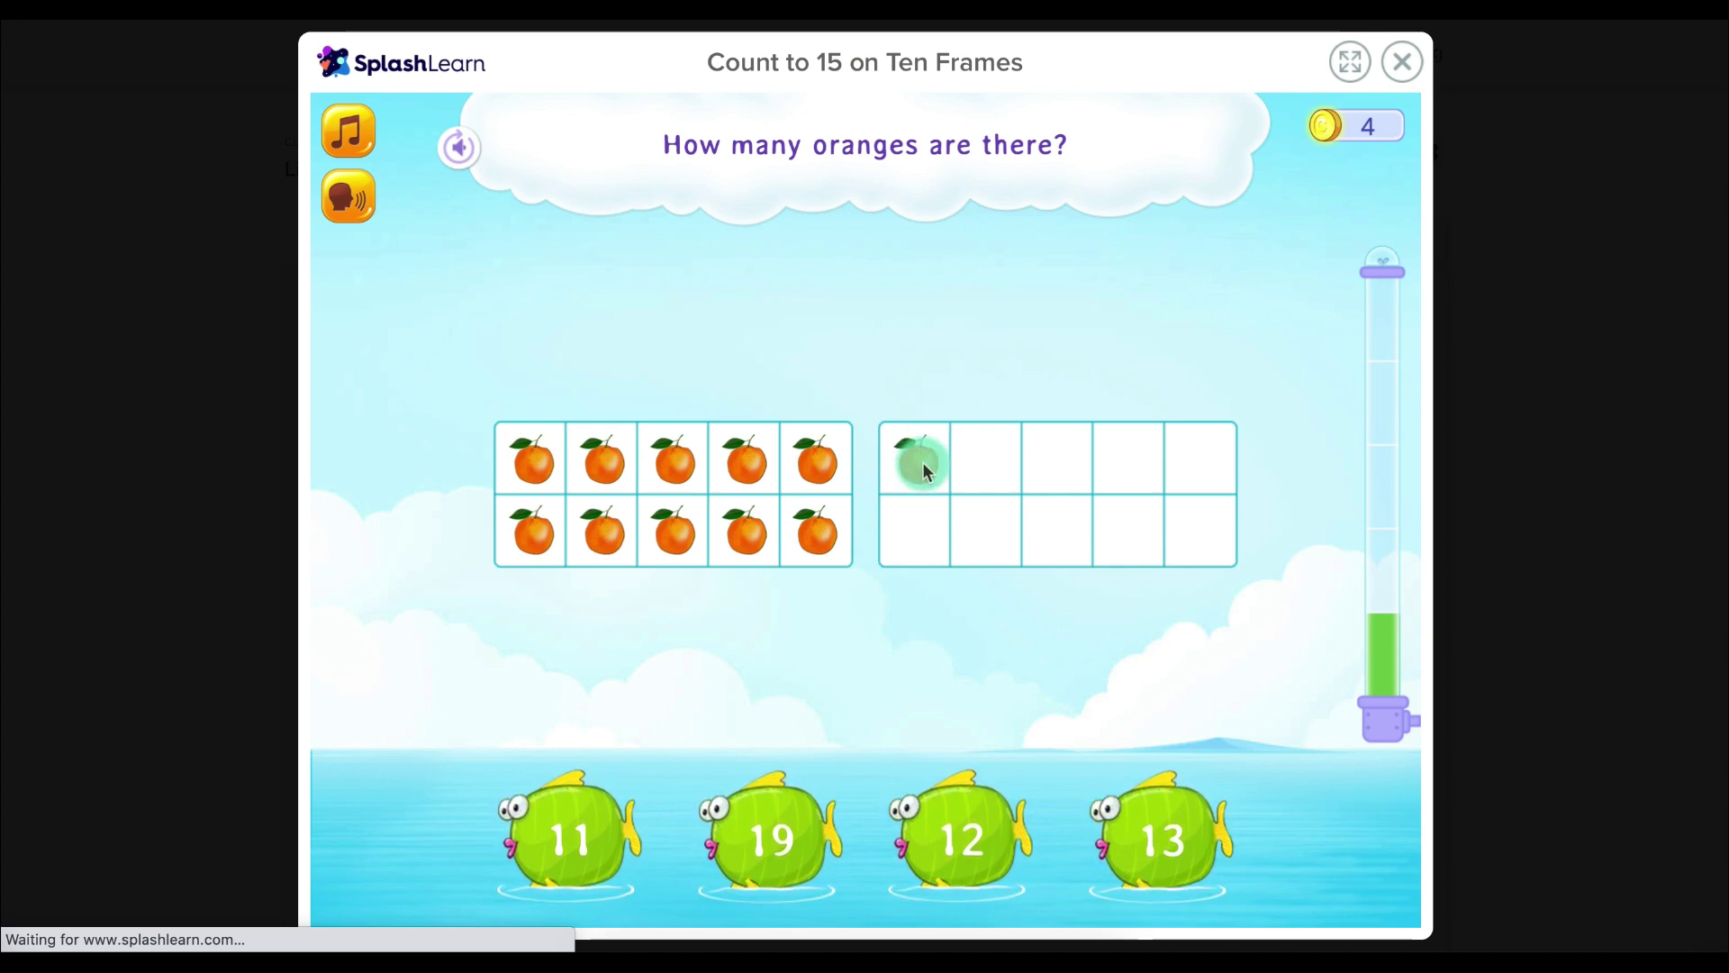
click(770, 850)
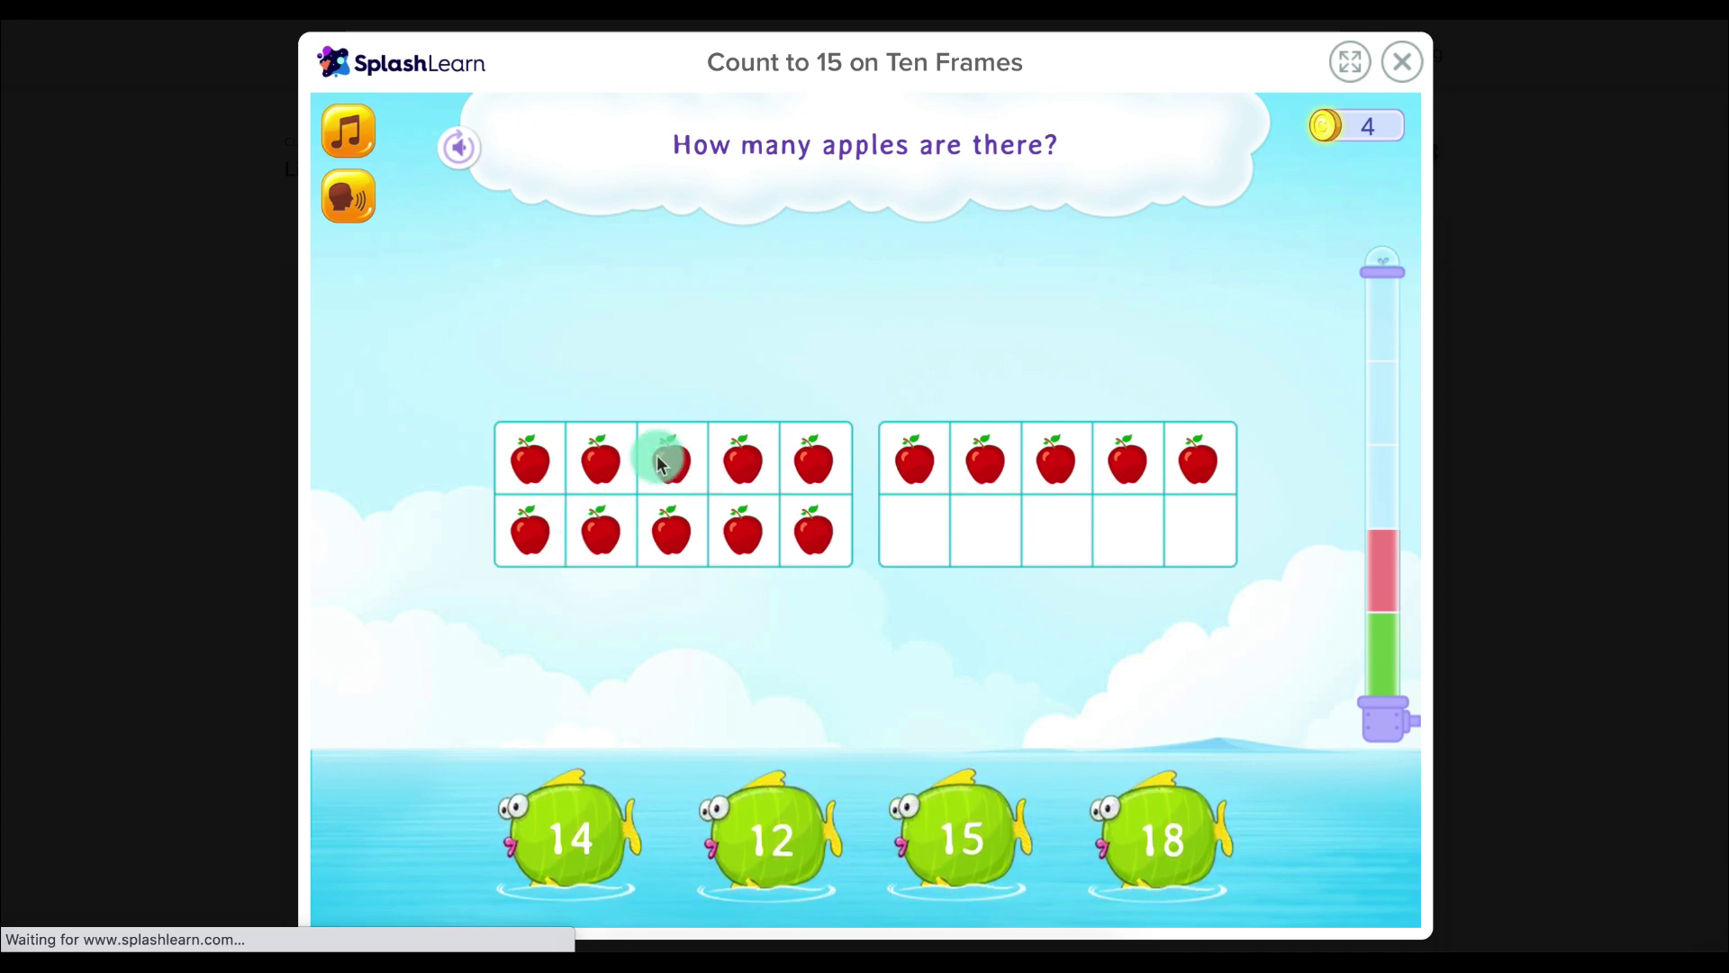
click(353, 200)
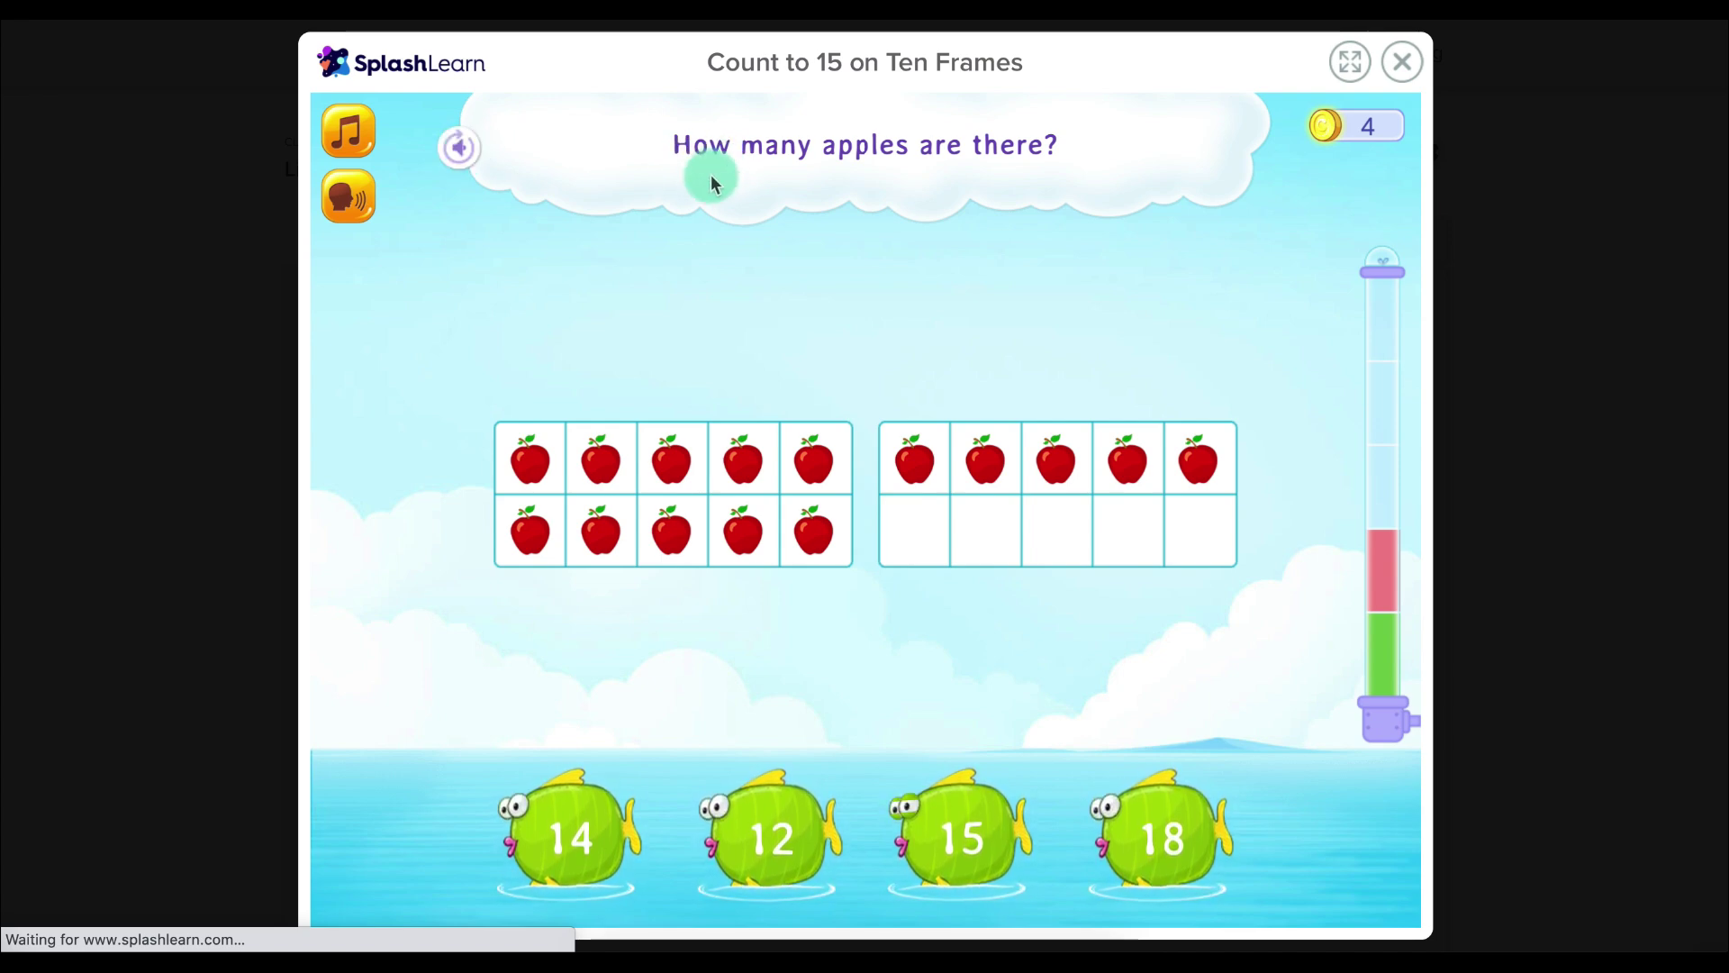
click(927, 829)
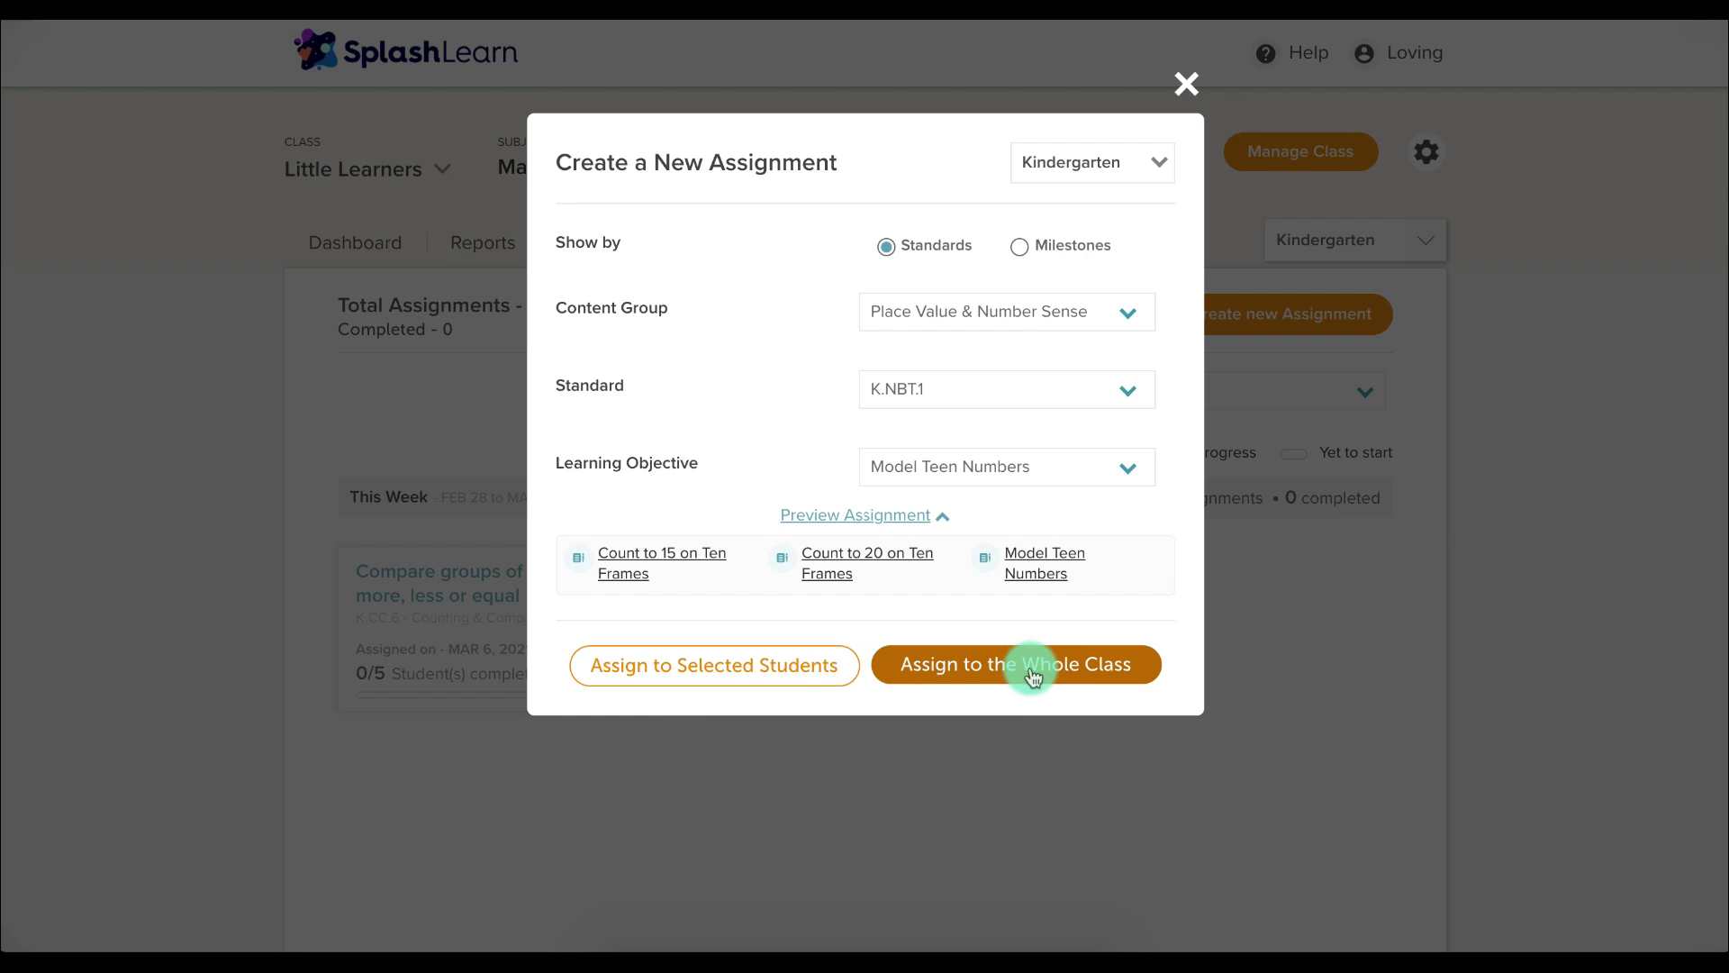
Choose to assign to selected students and tick four students
click(696, 676)
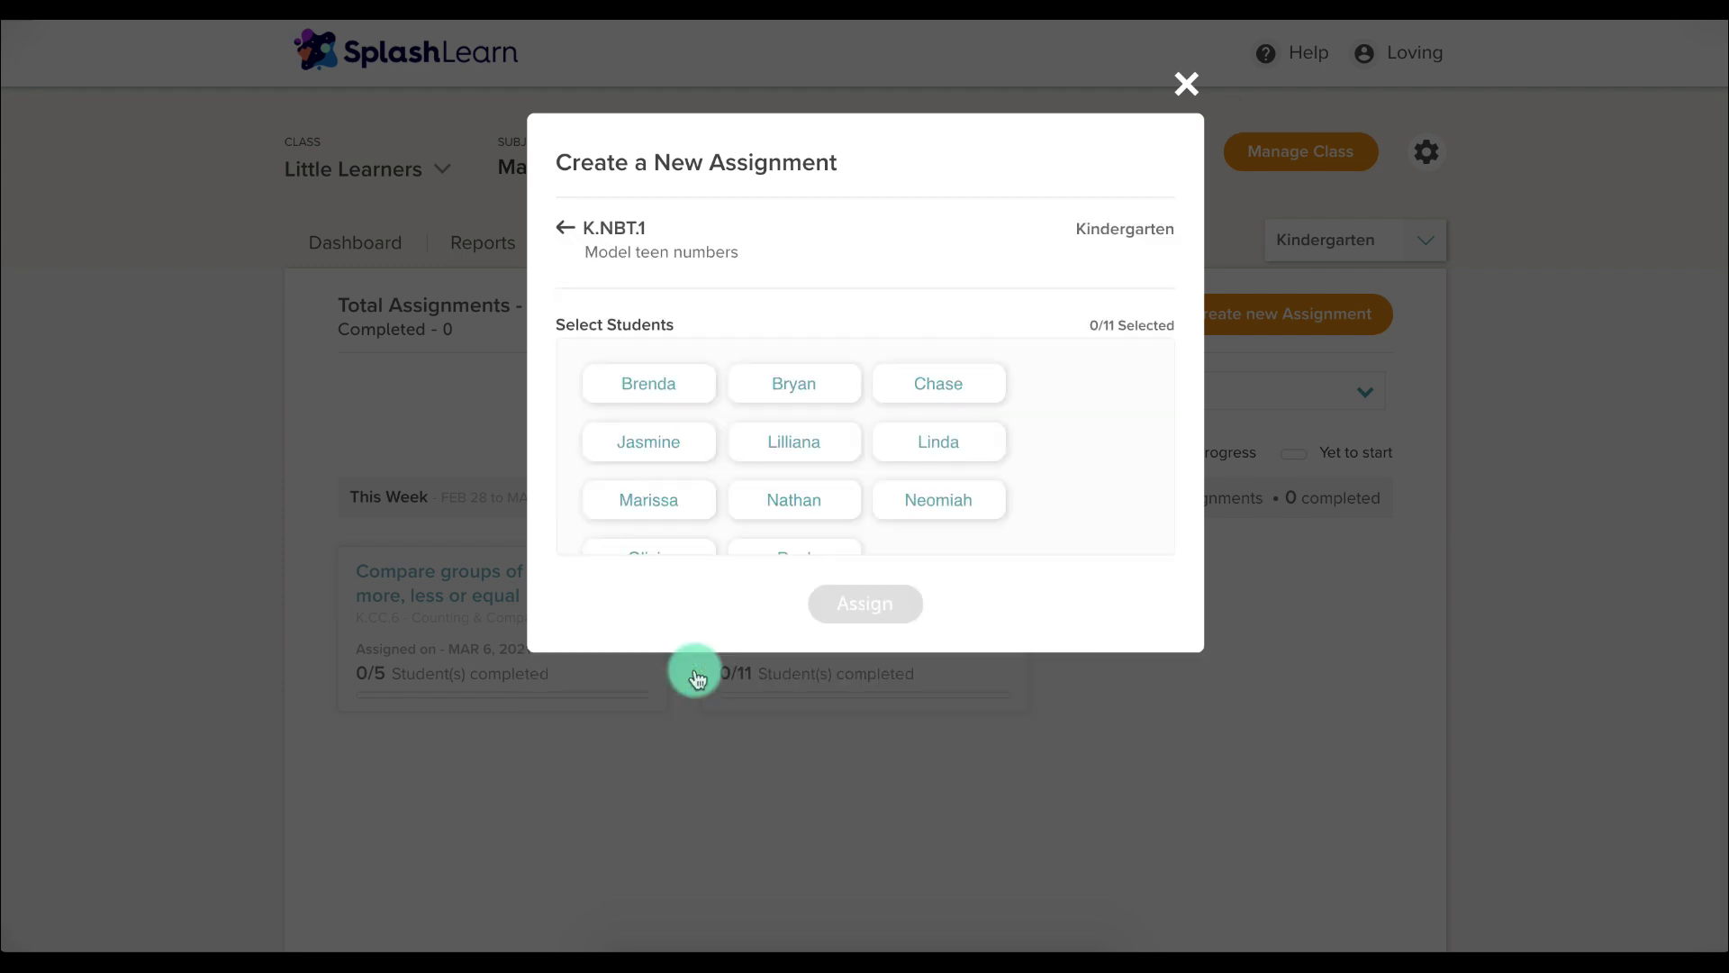
click(822, 383)
click(639, 442)
click(759, 494)
scroll(900, 471, down, 1)
click(819, 505)
scroll(818, 505, up, 1)
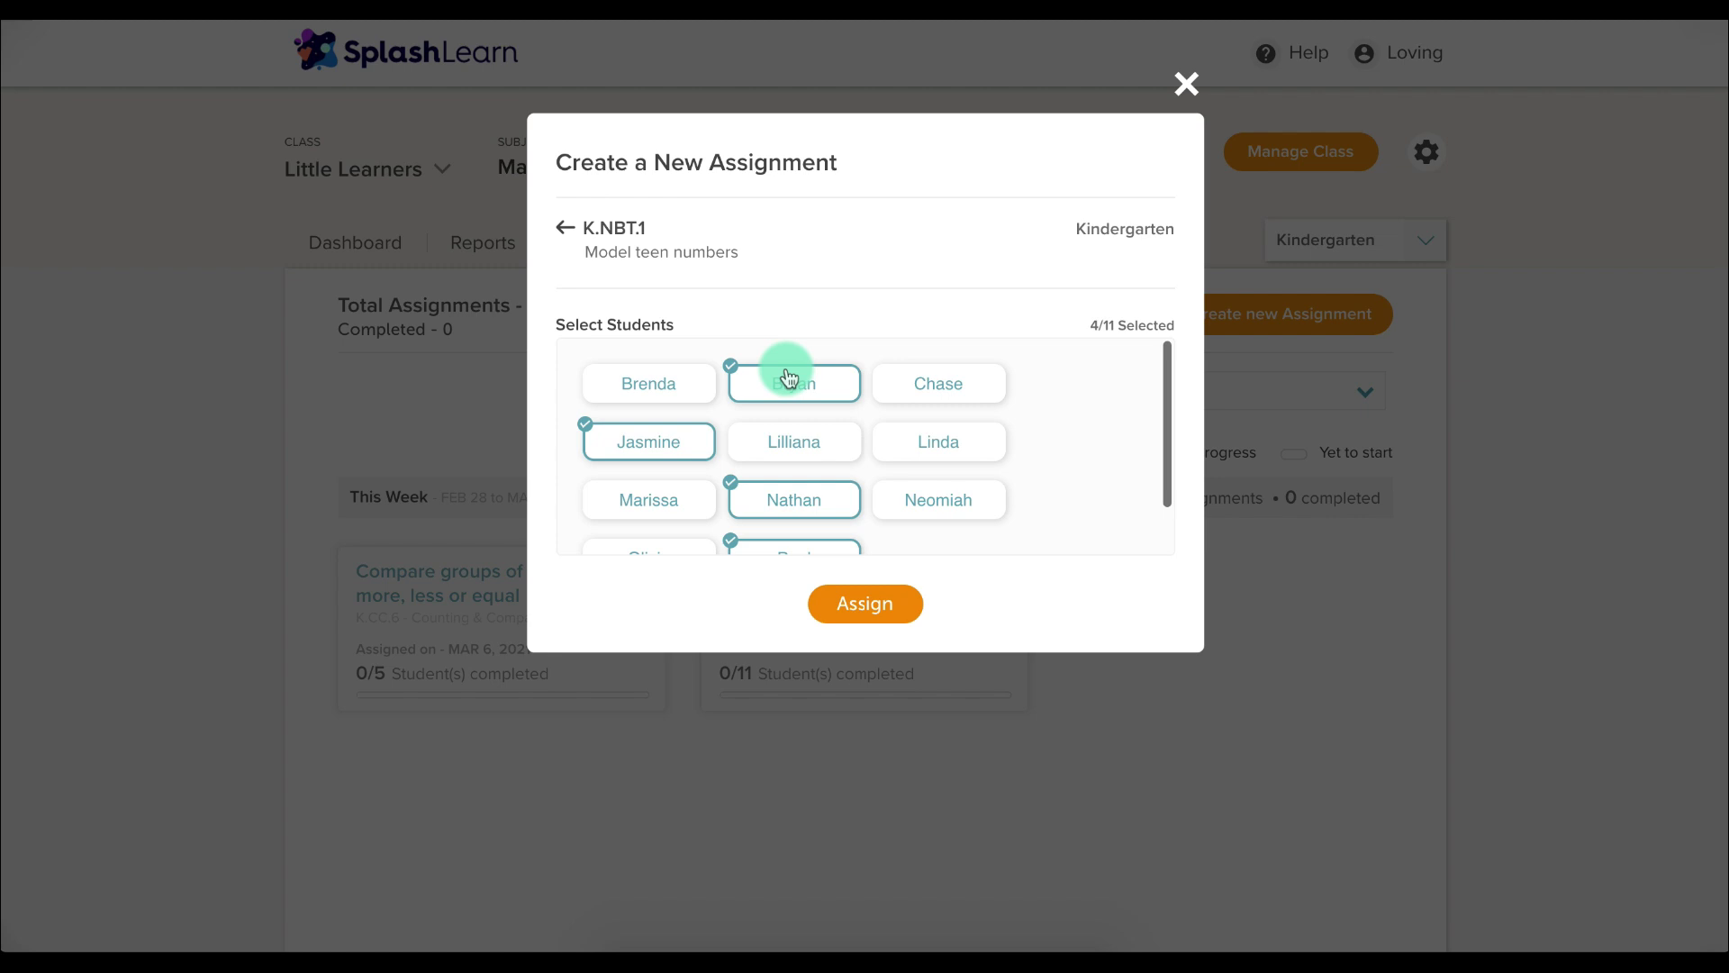
Assign Model teen numbers to those four and confirm, showing Total Assignments - 3
click(853, 615)
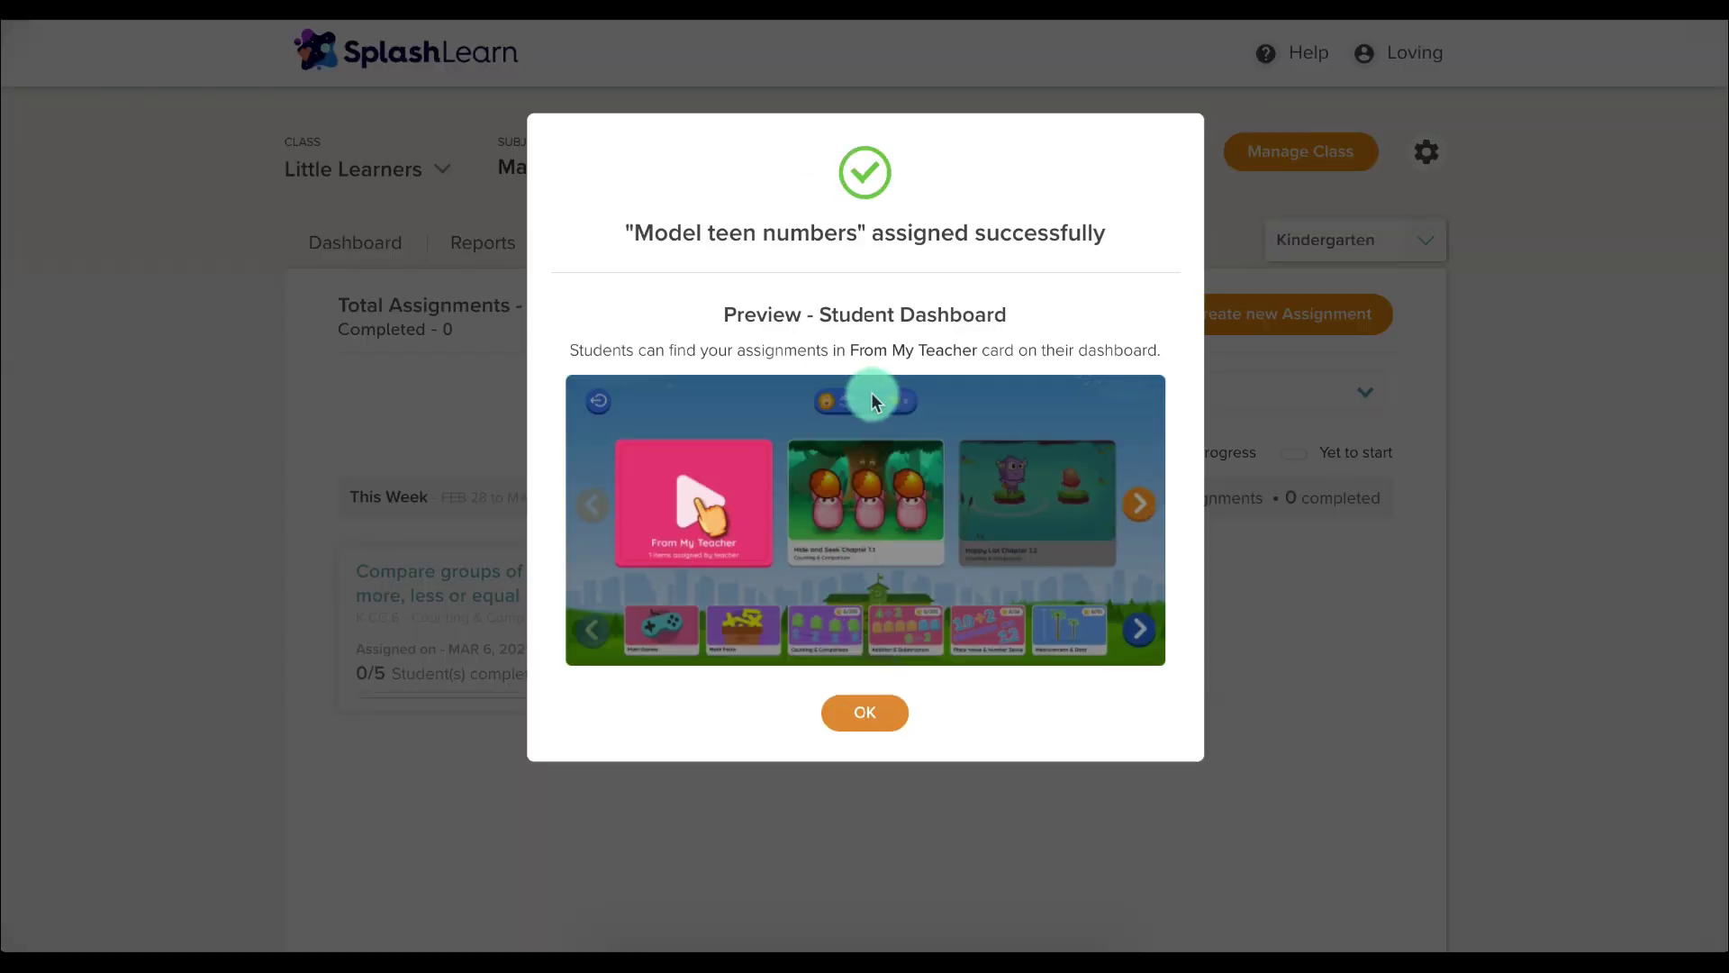
click(877, 736)
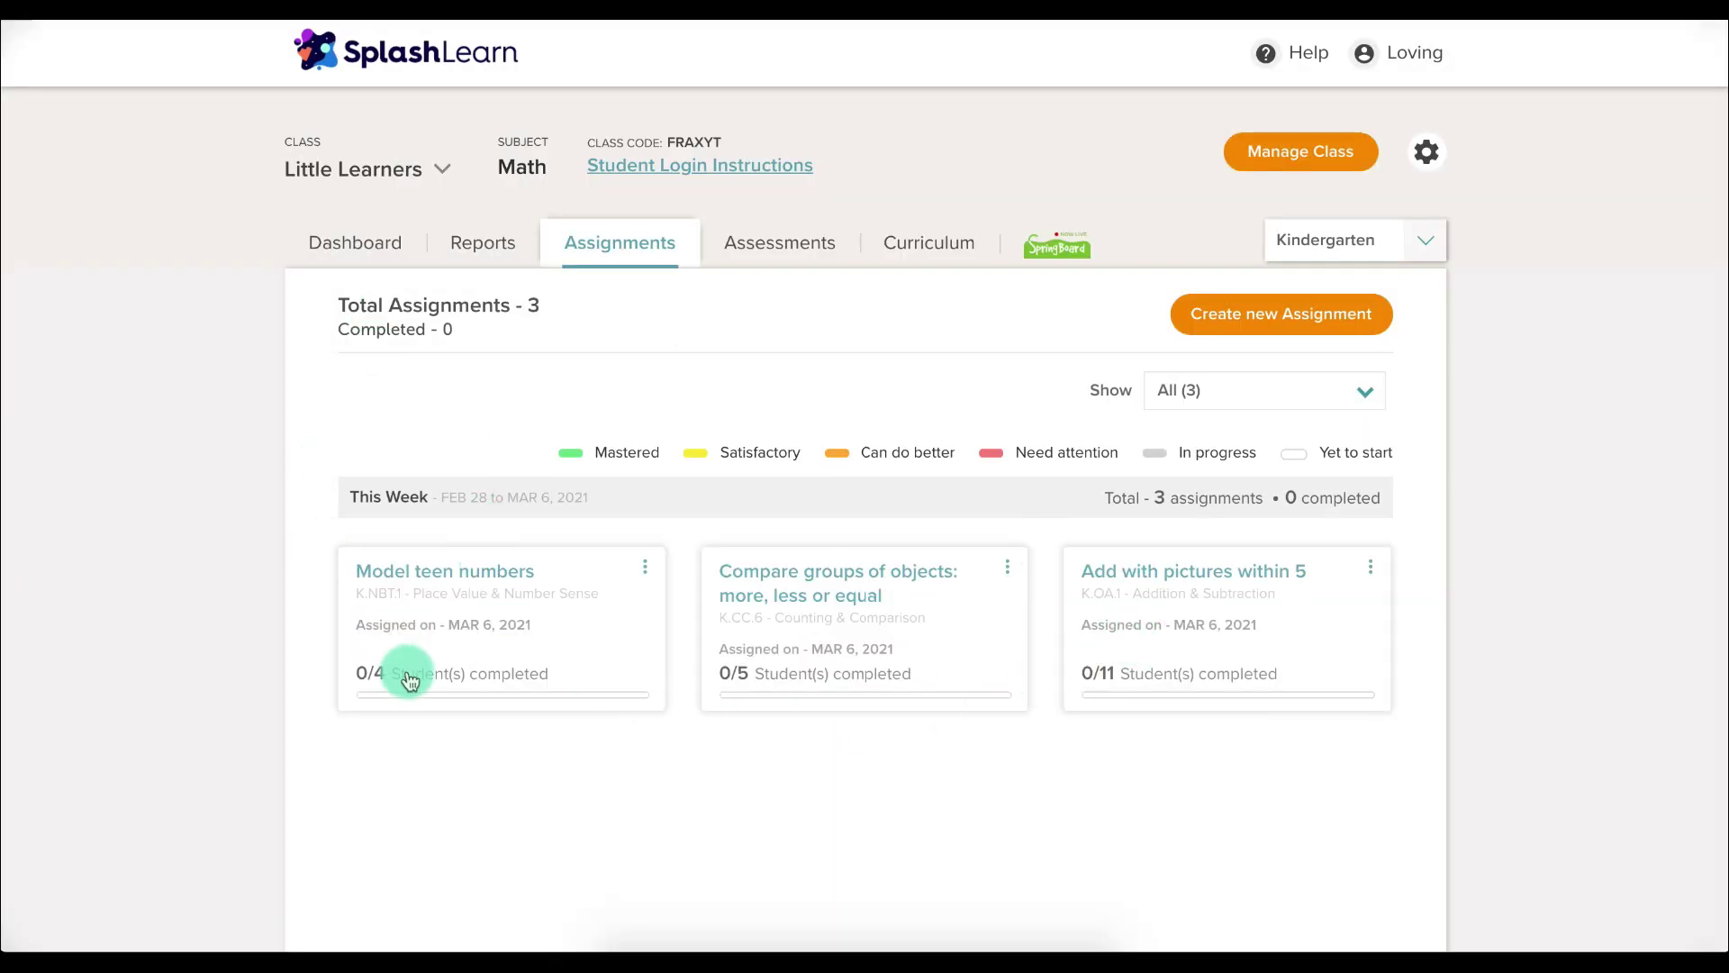
drag(337, 303, 550, 307)
click(551, 309)
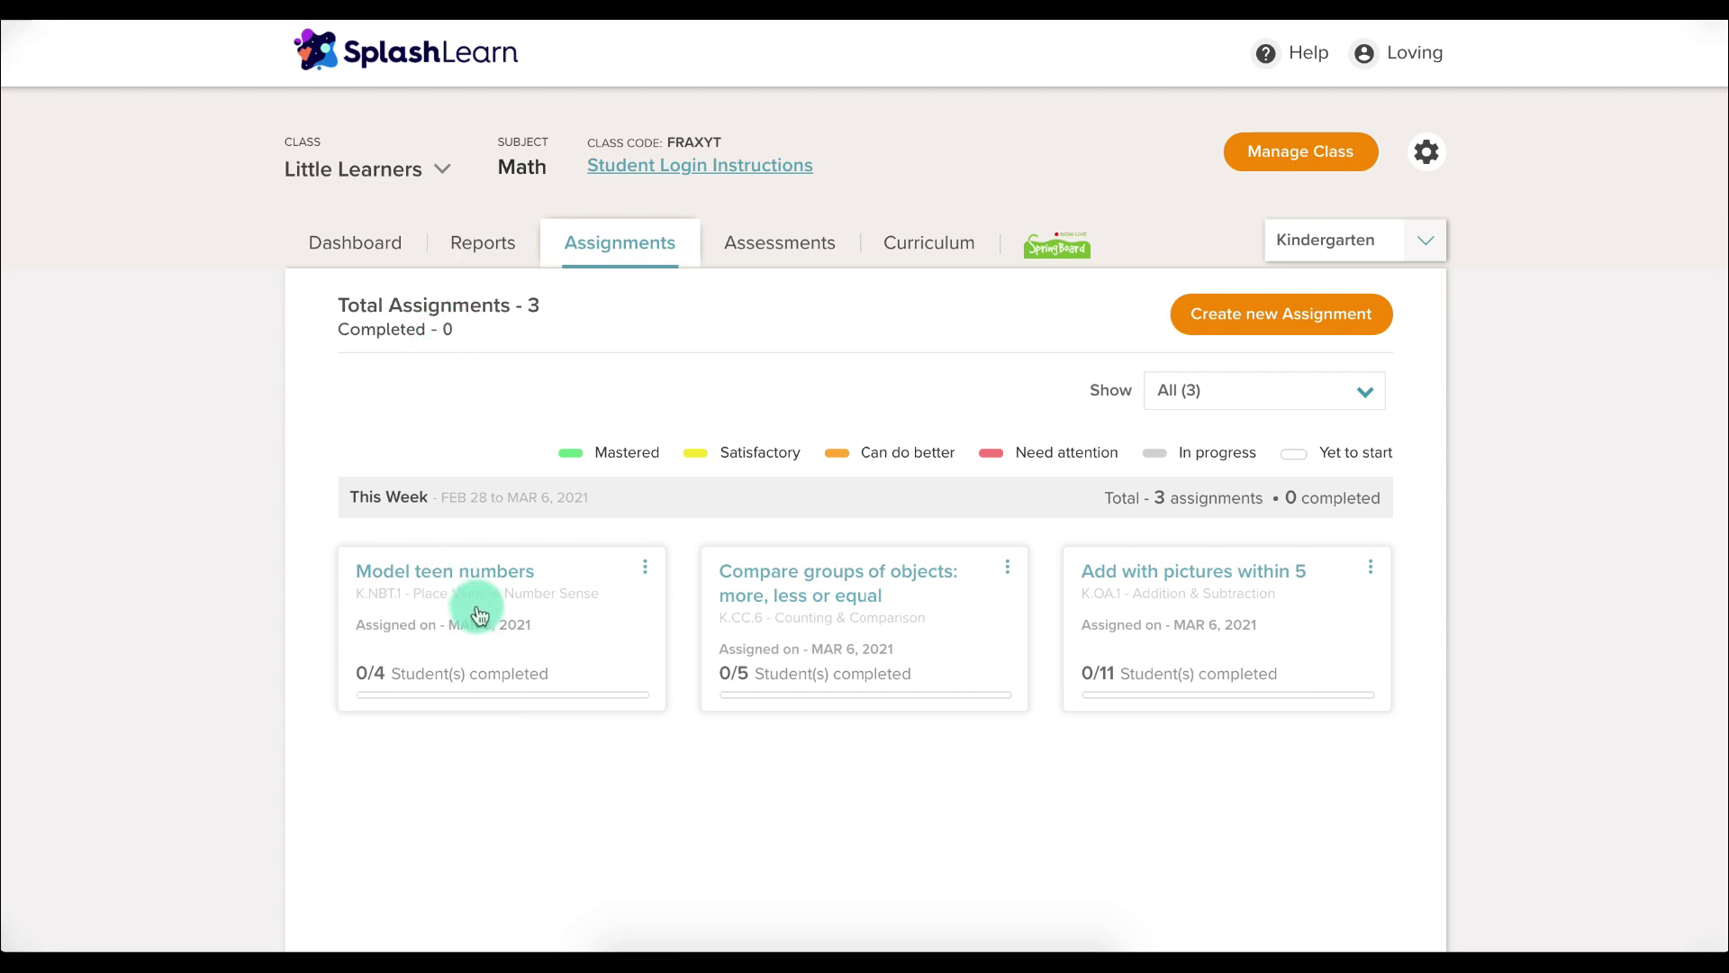
Assign the Grade K Addition assessment to the whole class
click(791, 241)
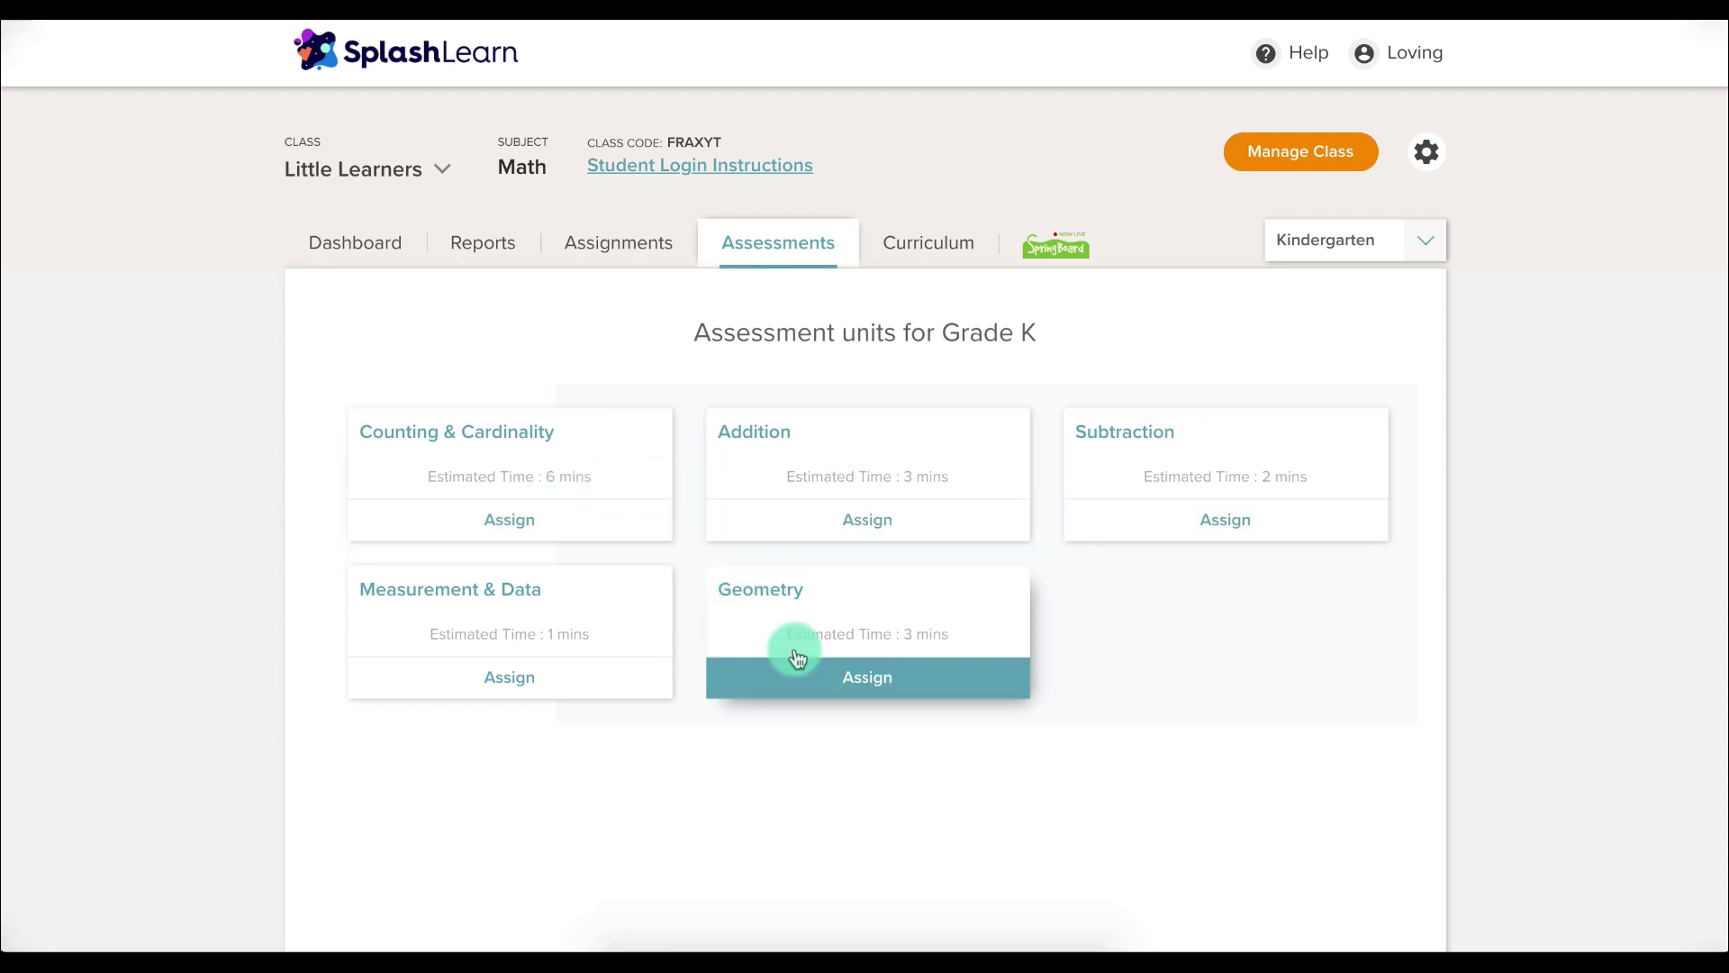
click(856, 530)
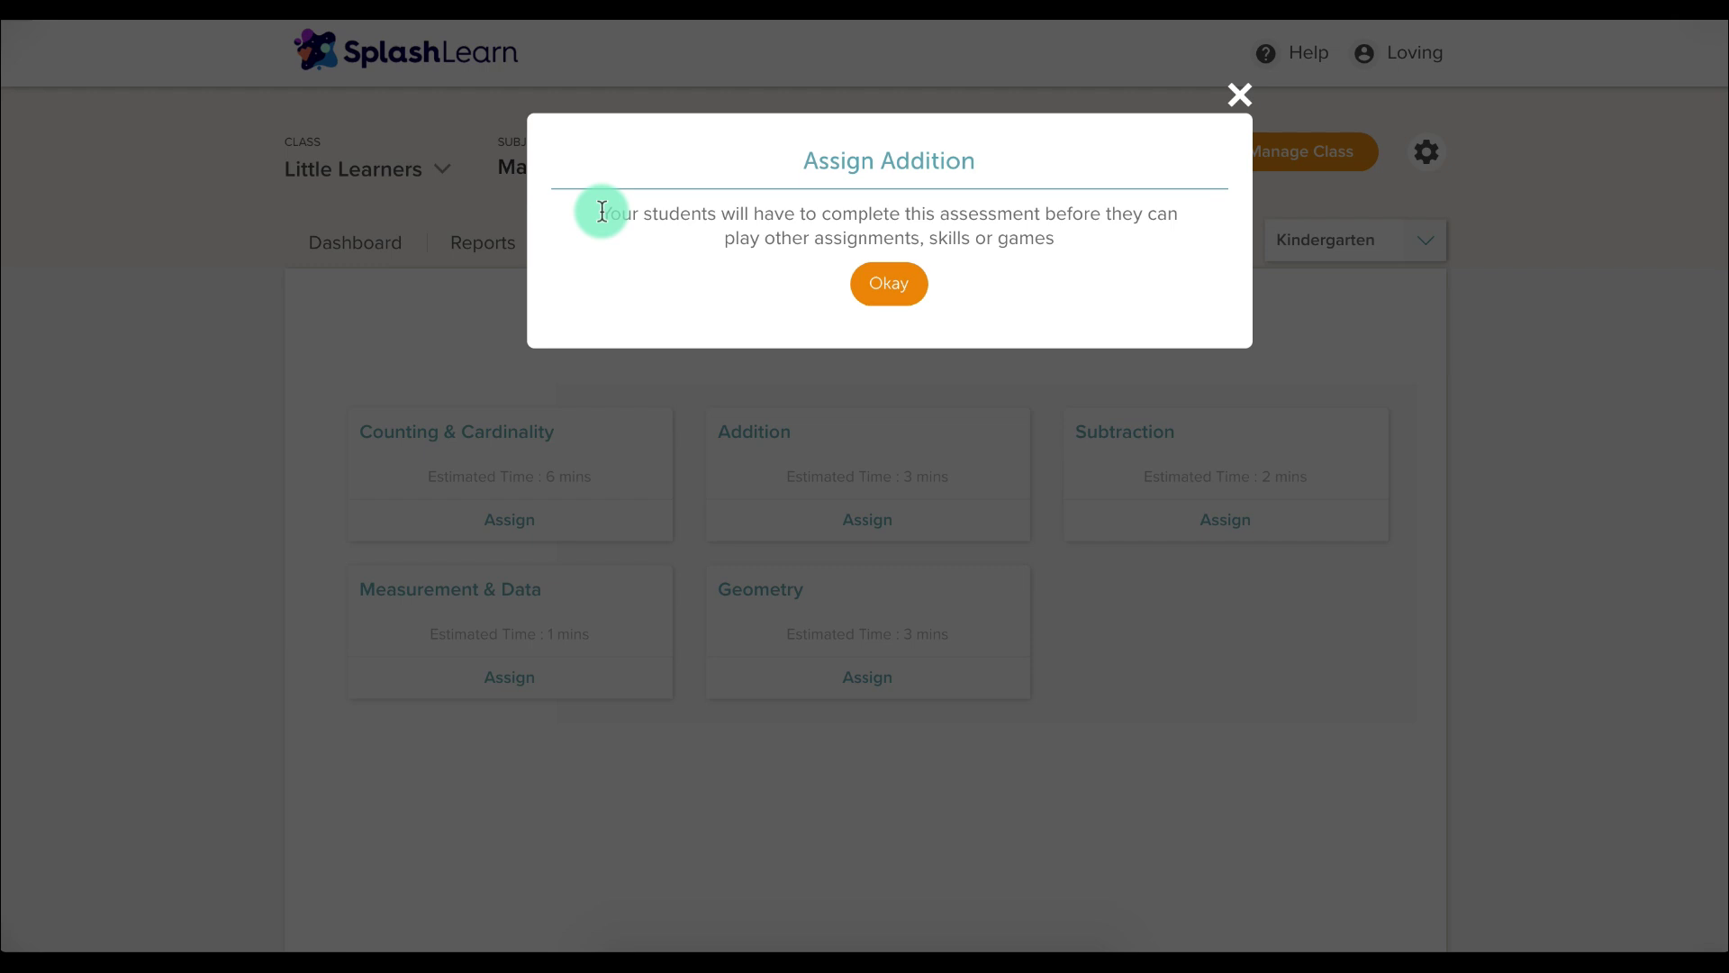
click(880, 287)
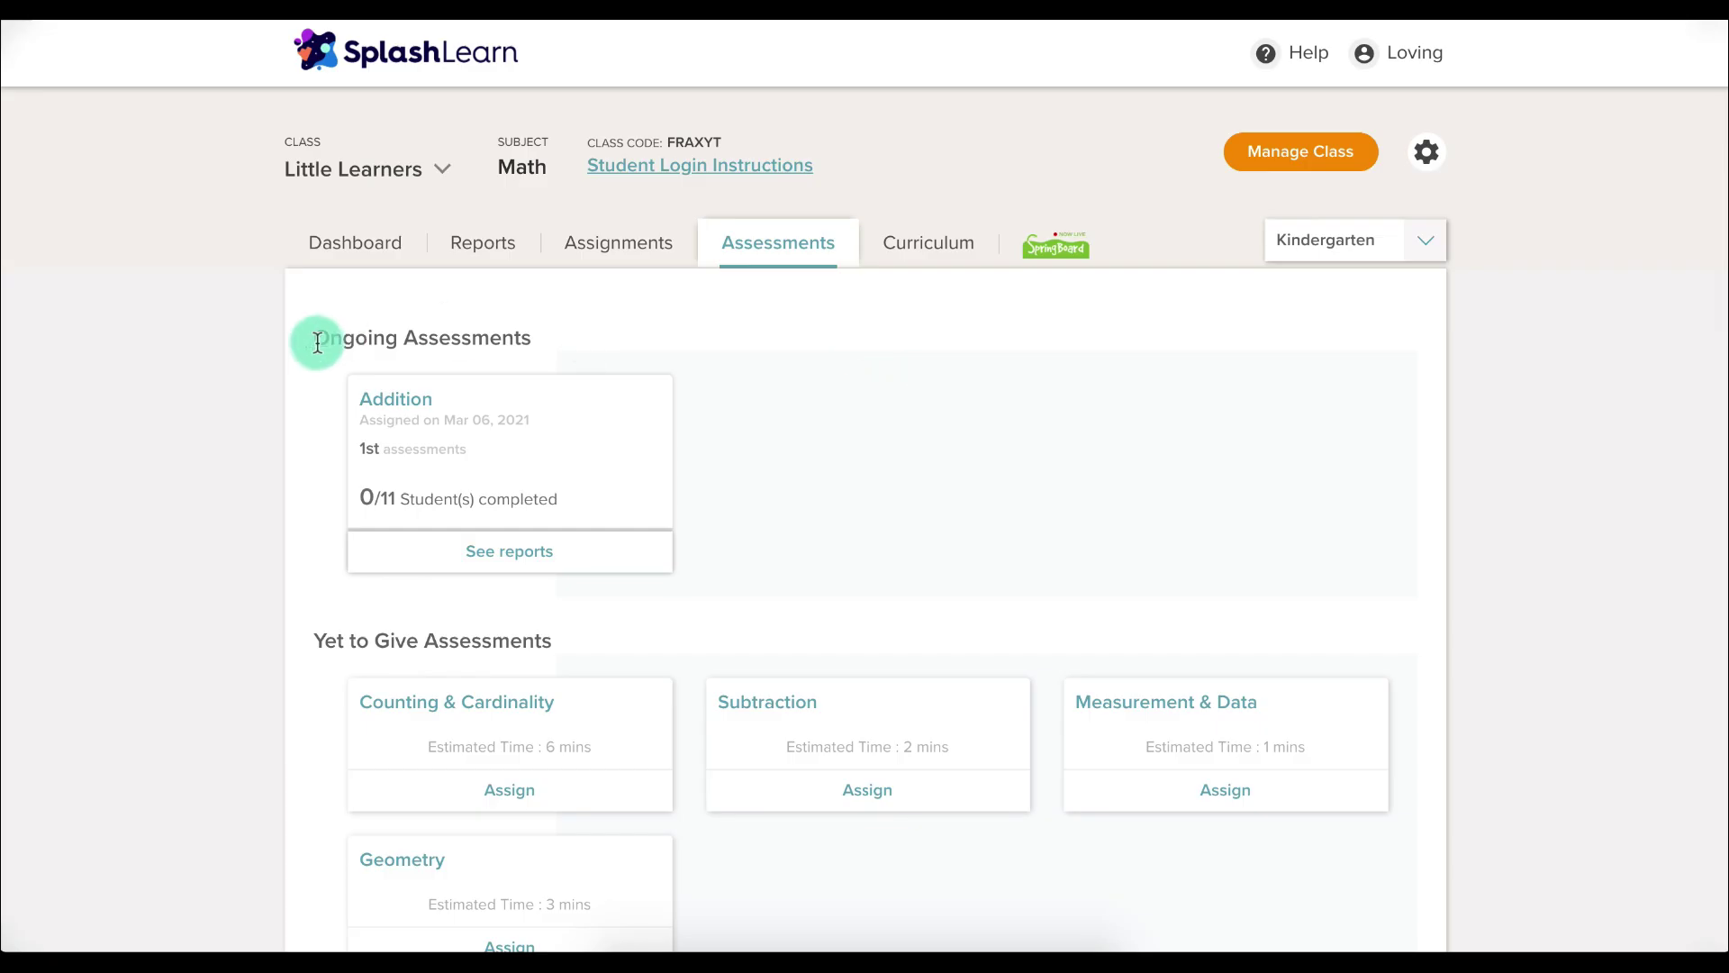
drag(315, 337, 542, 338)
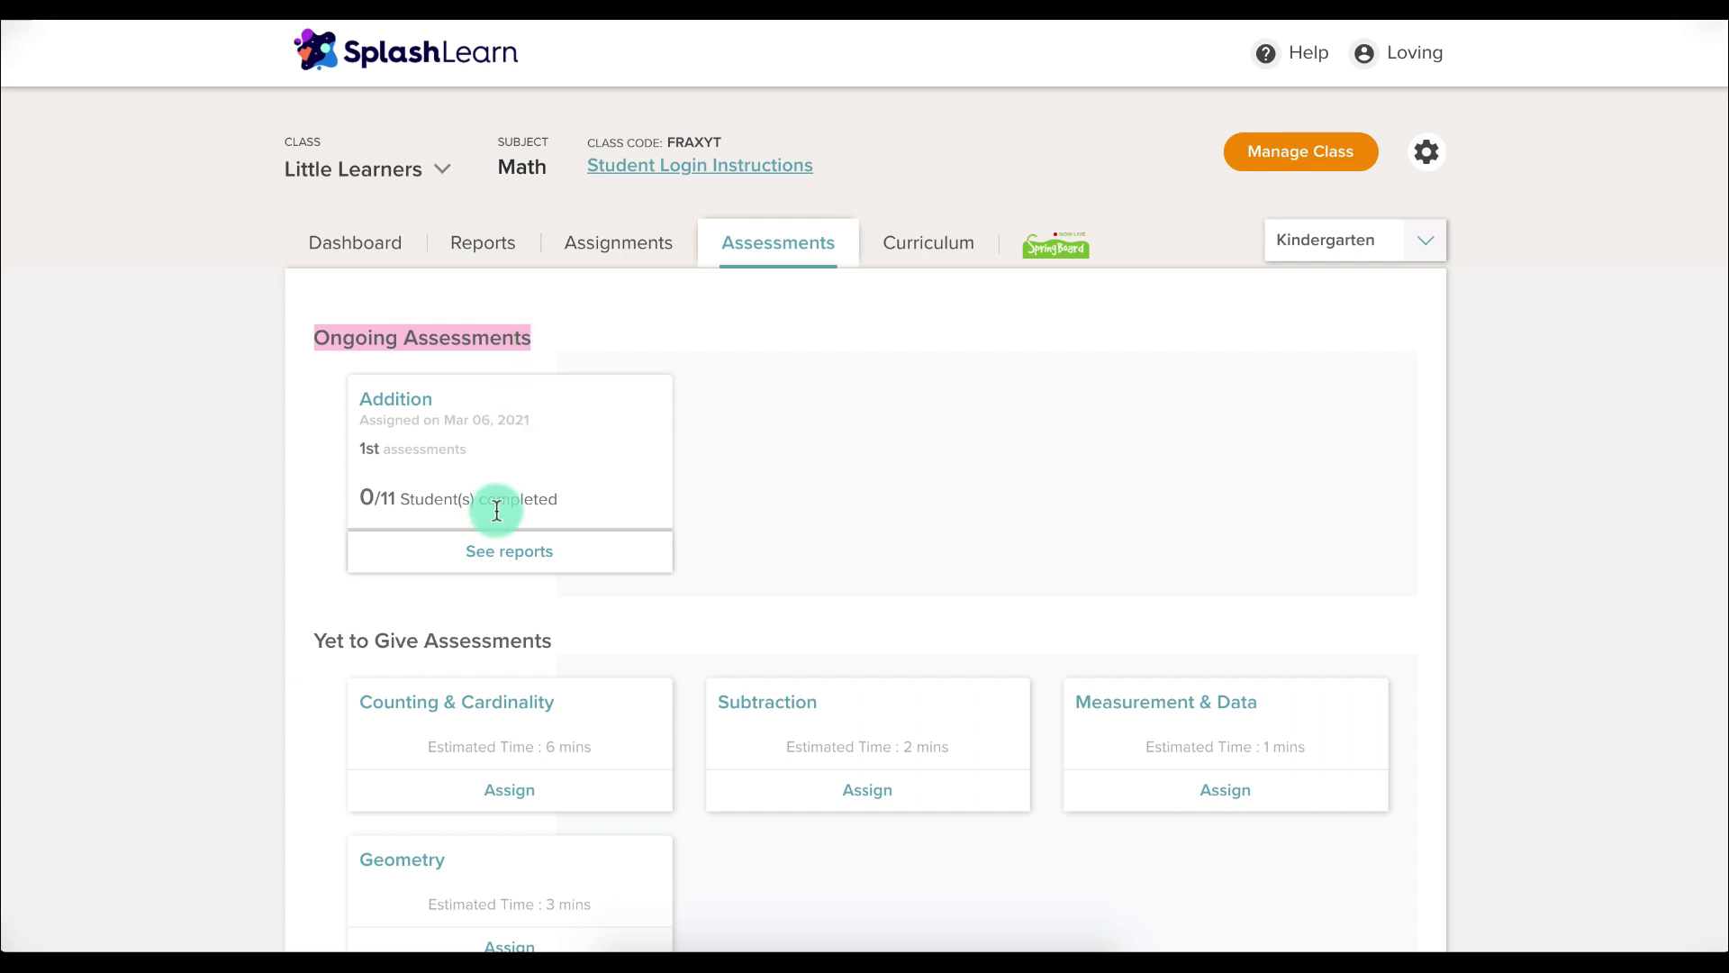
Open the Addition assessment's class report, showing target score 50
click(510, 568)
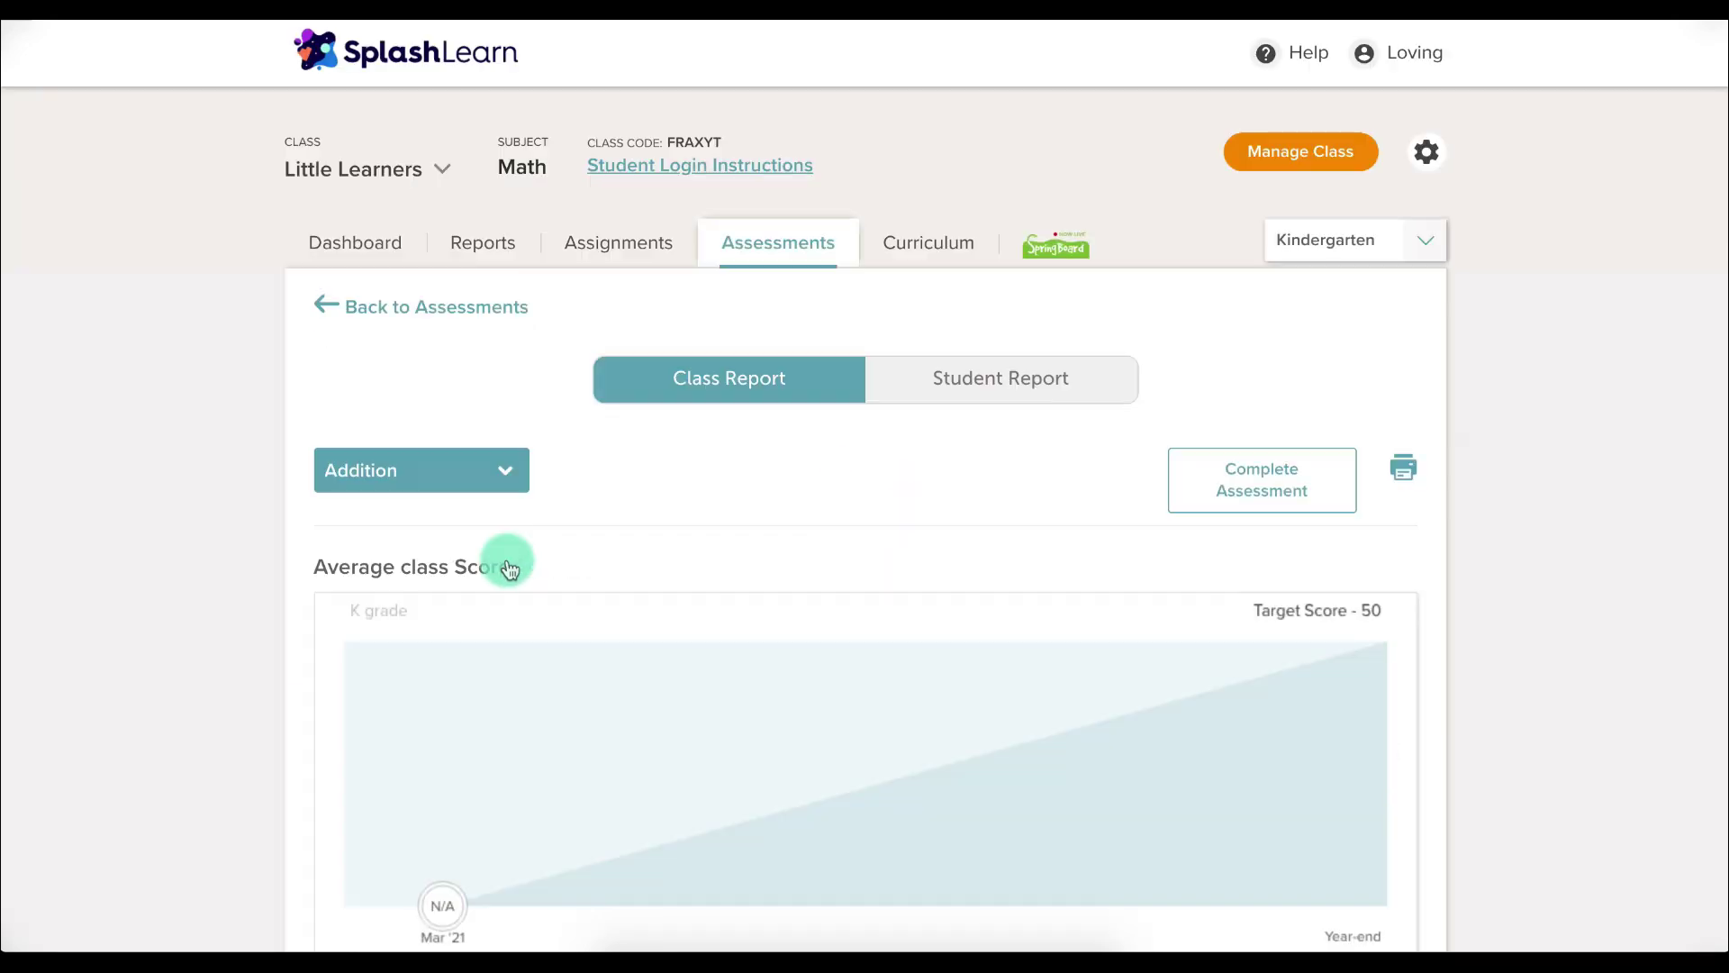
scroll(802, 502, down, 3)
scroll(802, 502, up, 3)
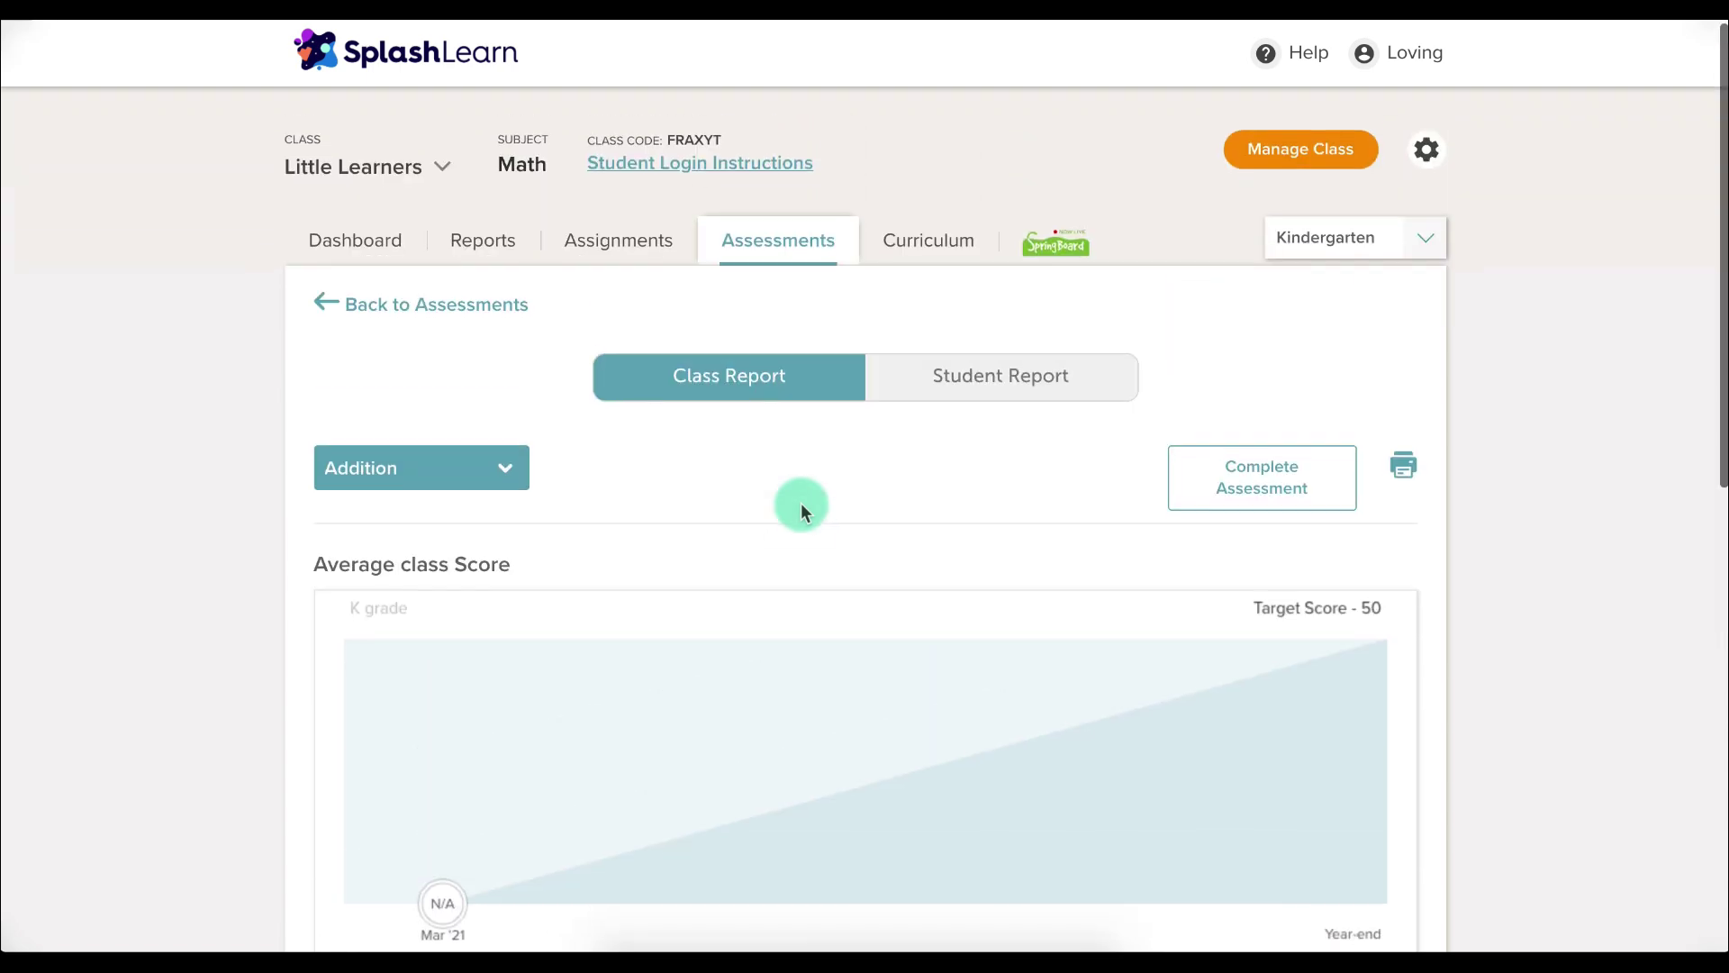
Browse the Kindergarten curriculum, expand 'Count forward from any number to 5' and preview Missing Numbers
click(919, 247)
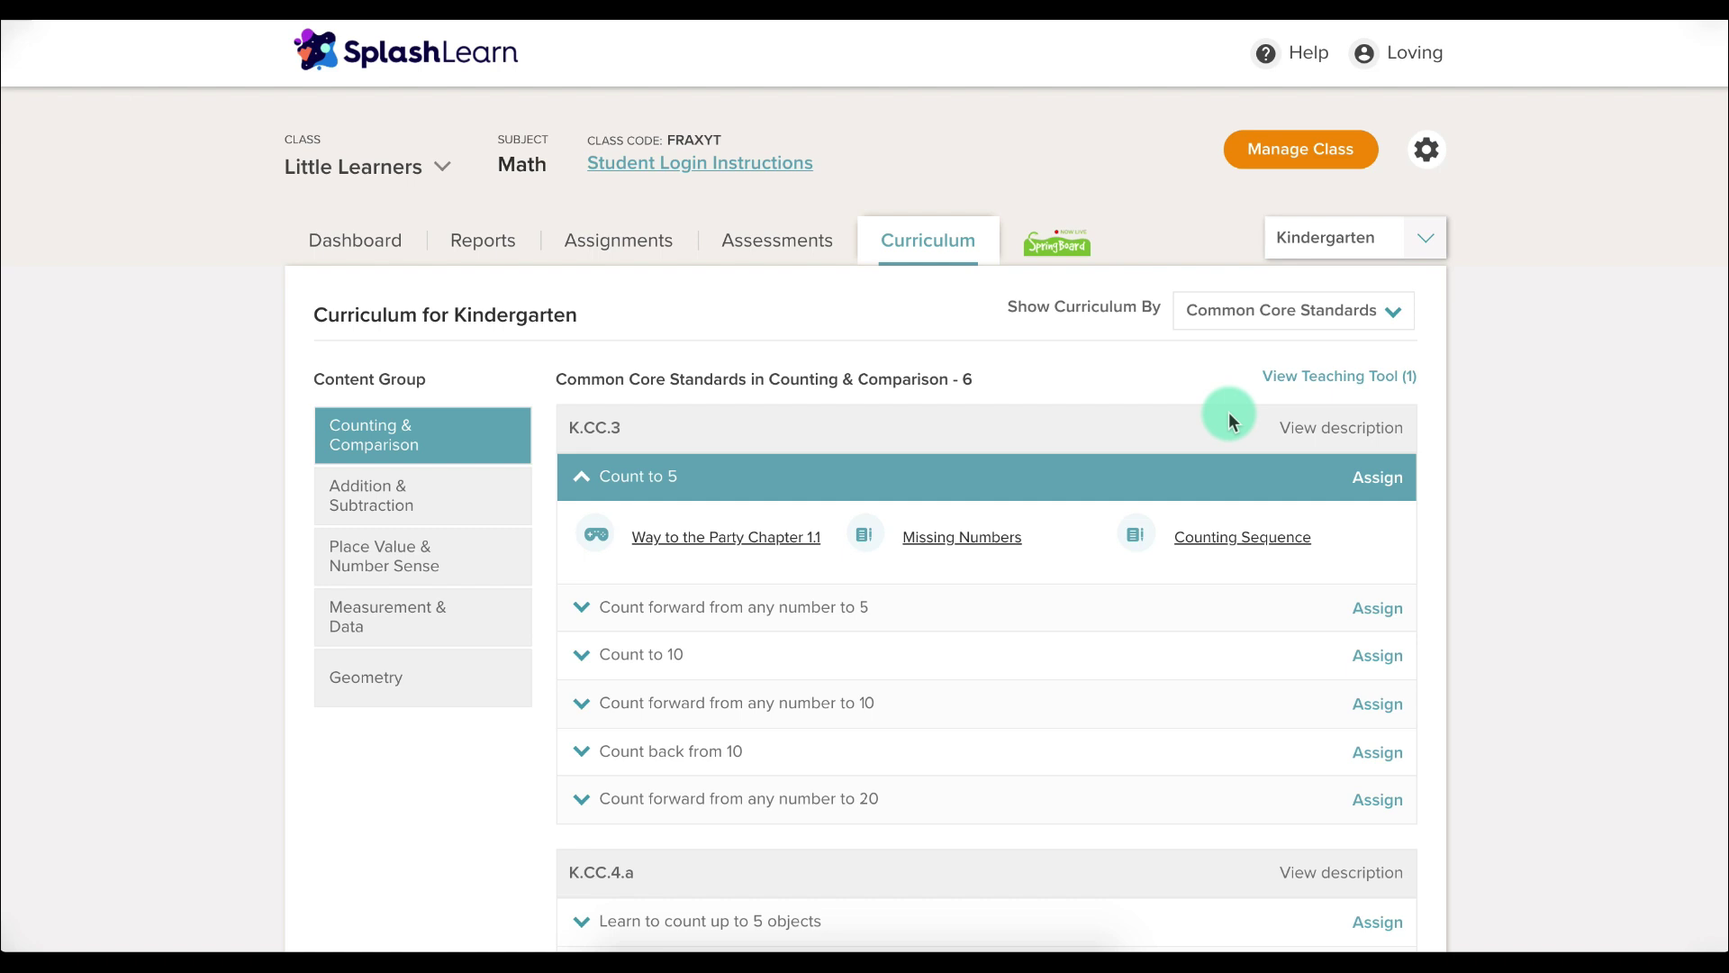
scroll(1228, 413, down, 1)
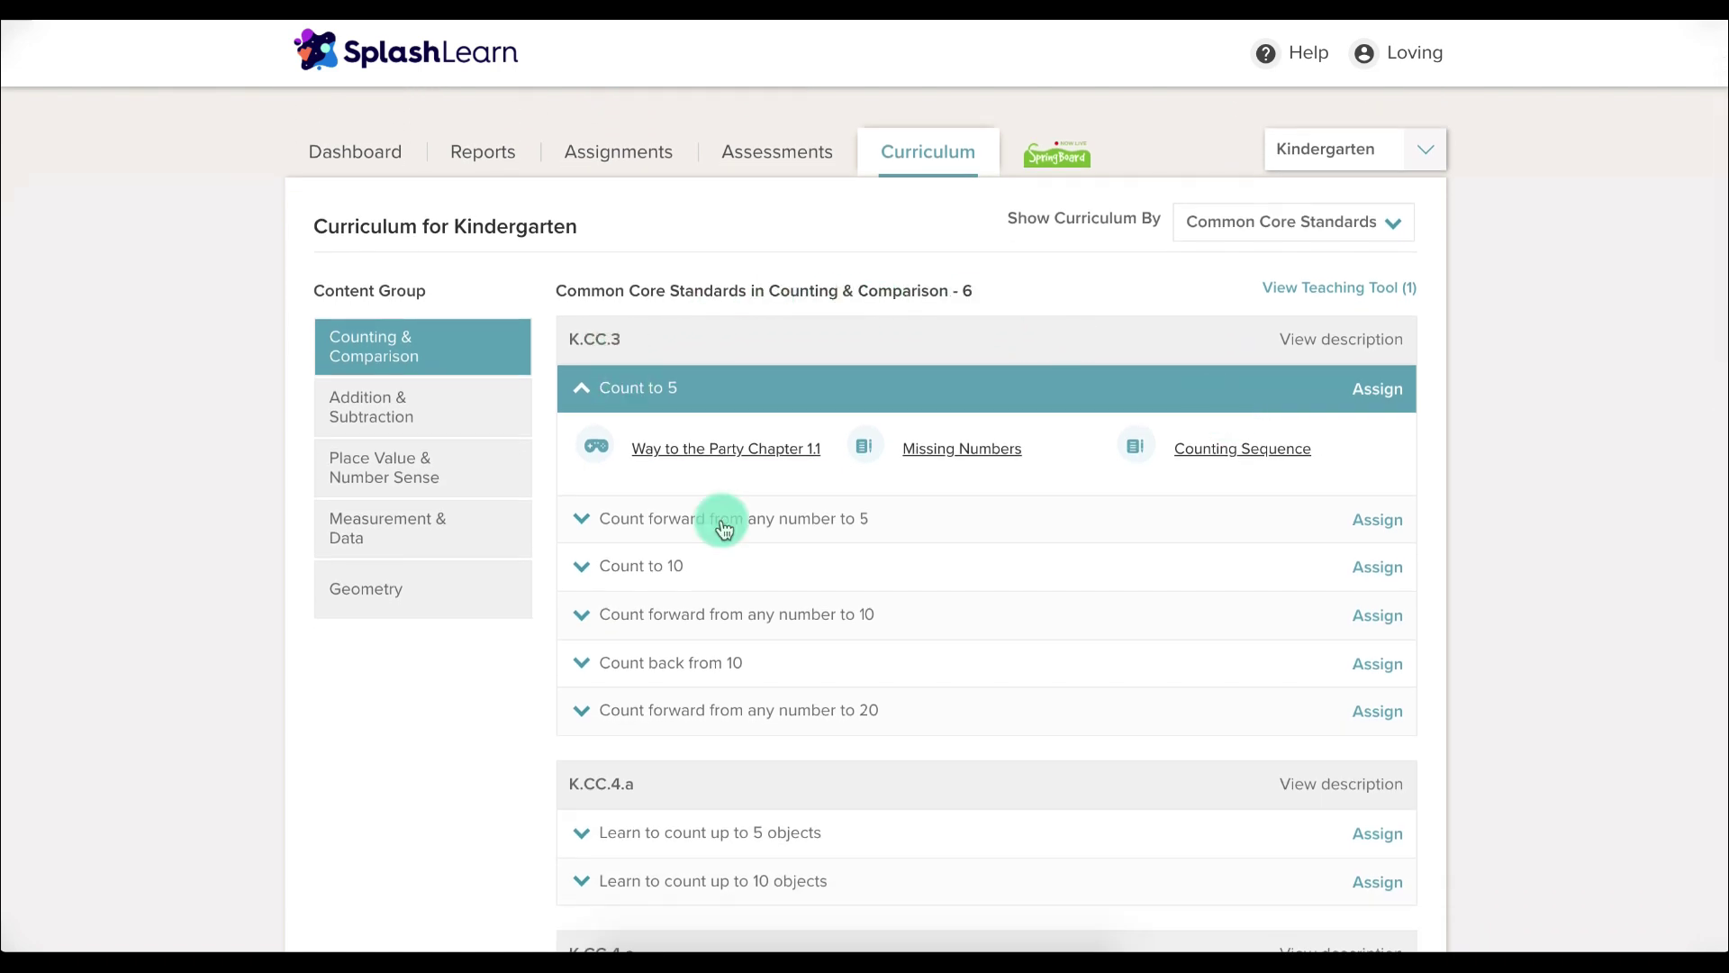
click(590, 524)
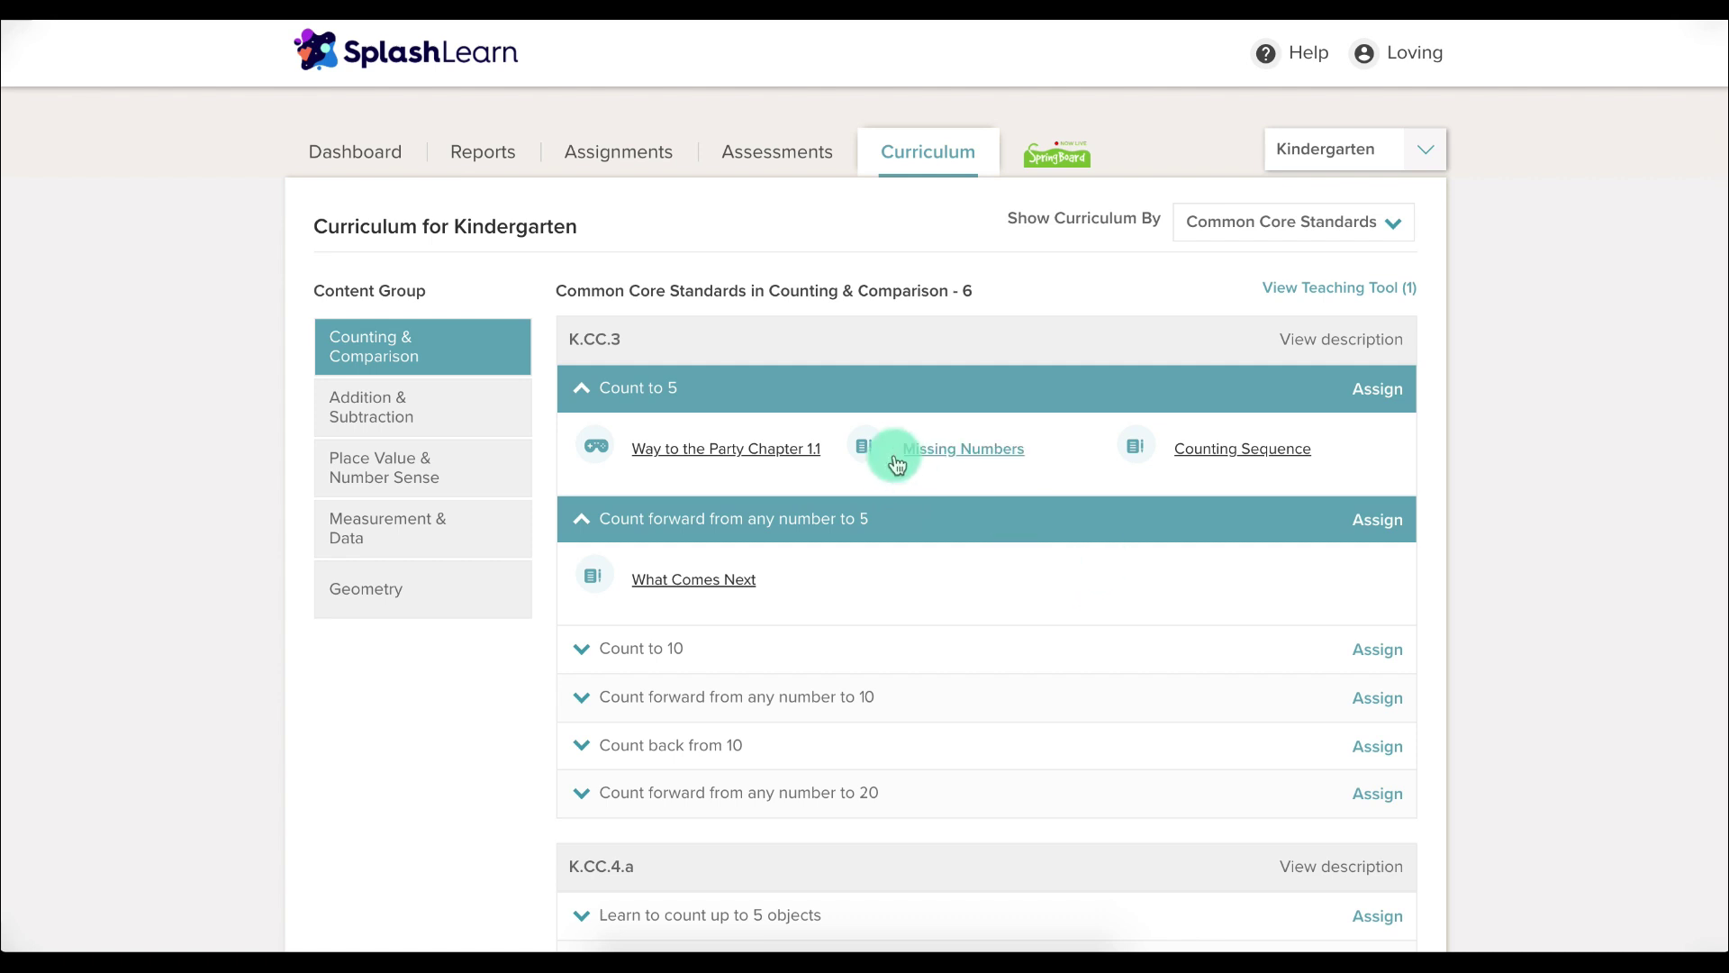
click(960, 455)
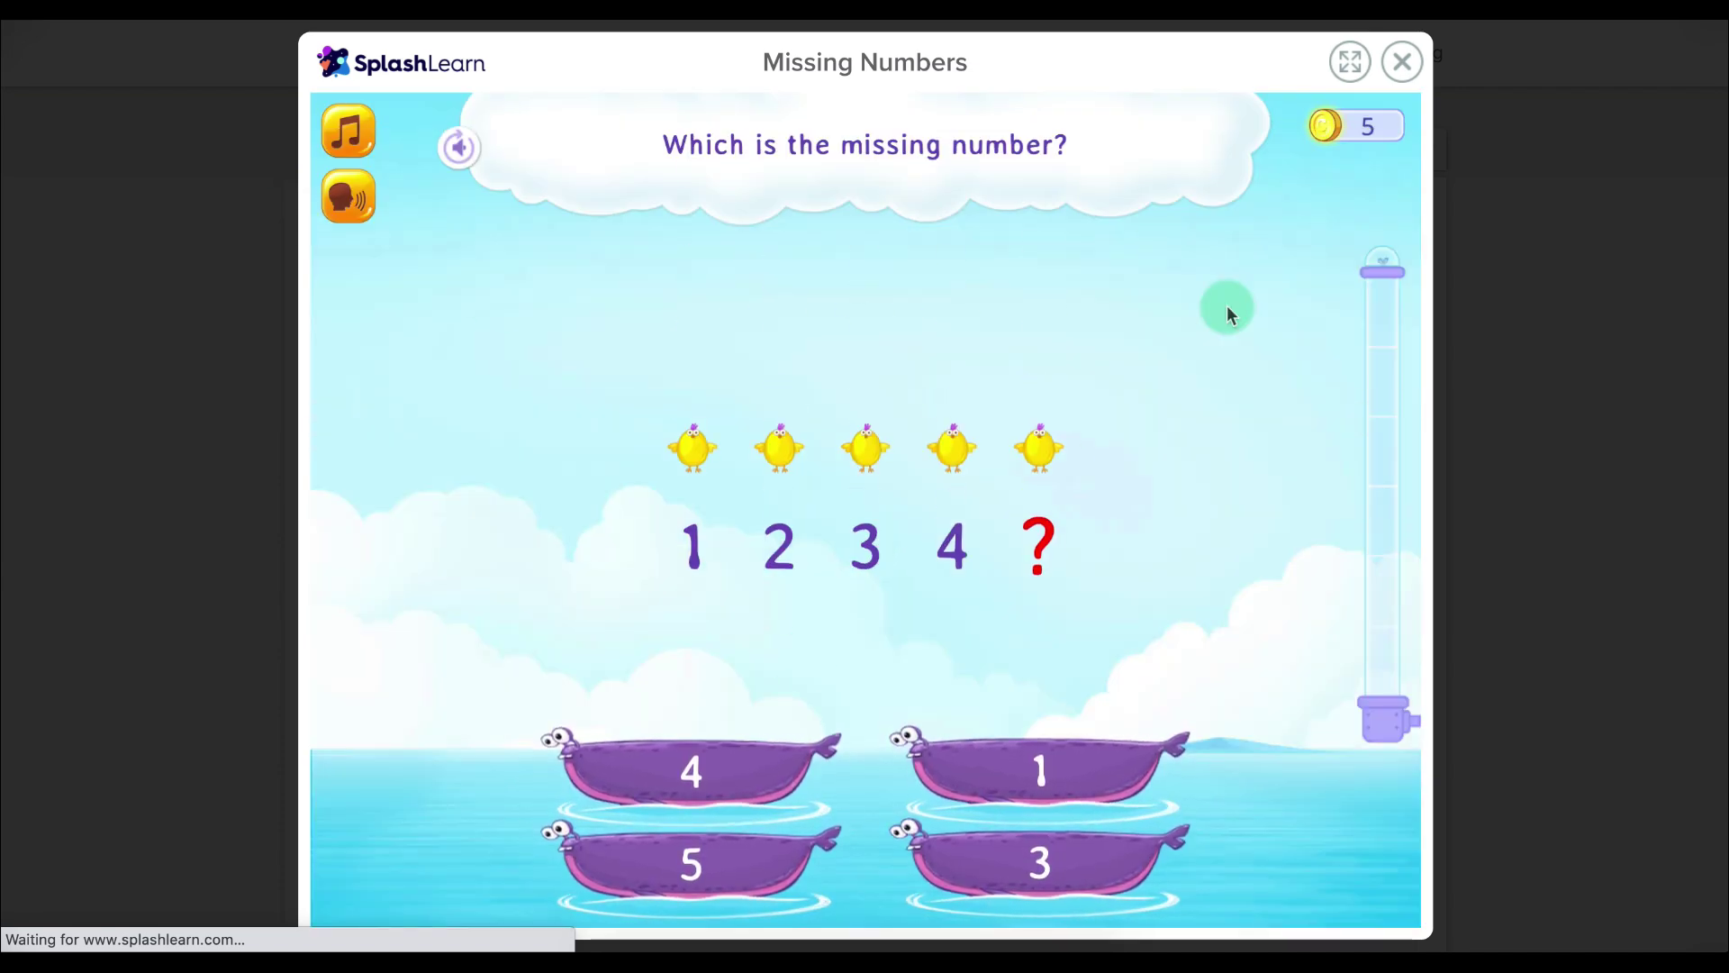
Close the Missing Numbers preview and start assigning K.CC.3 Count to 5
click(1401, 62)
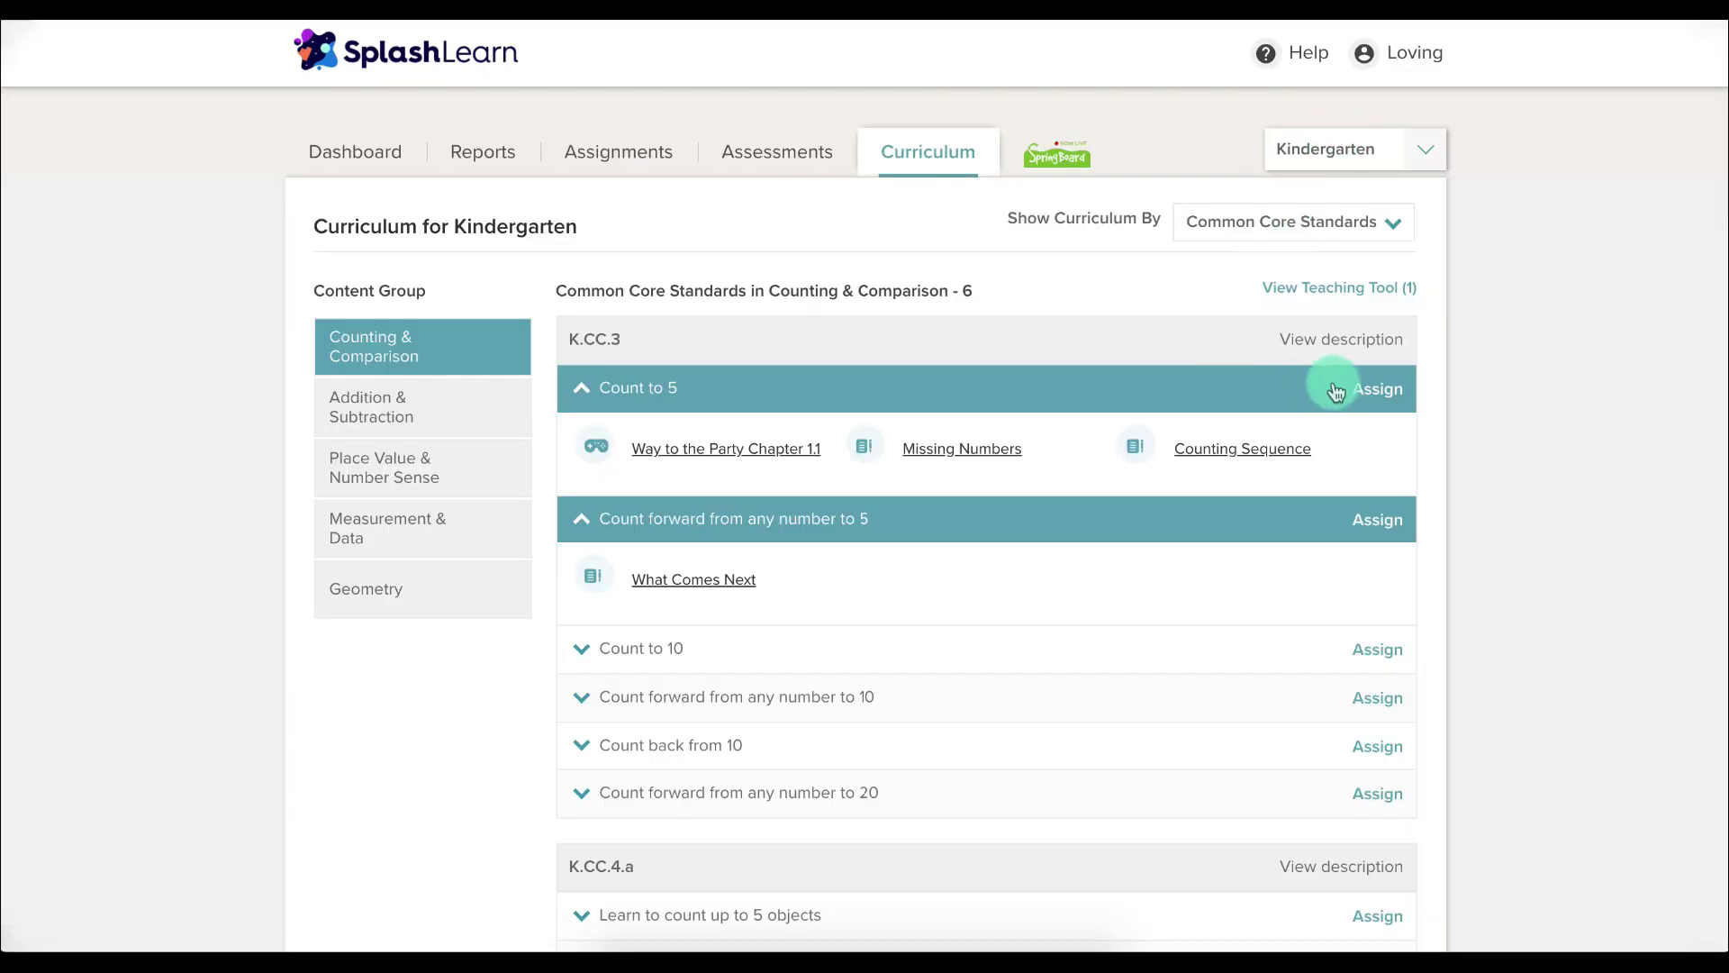
click(1377, 389)
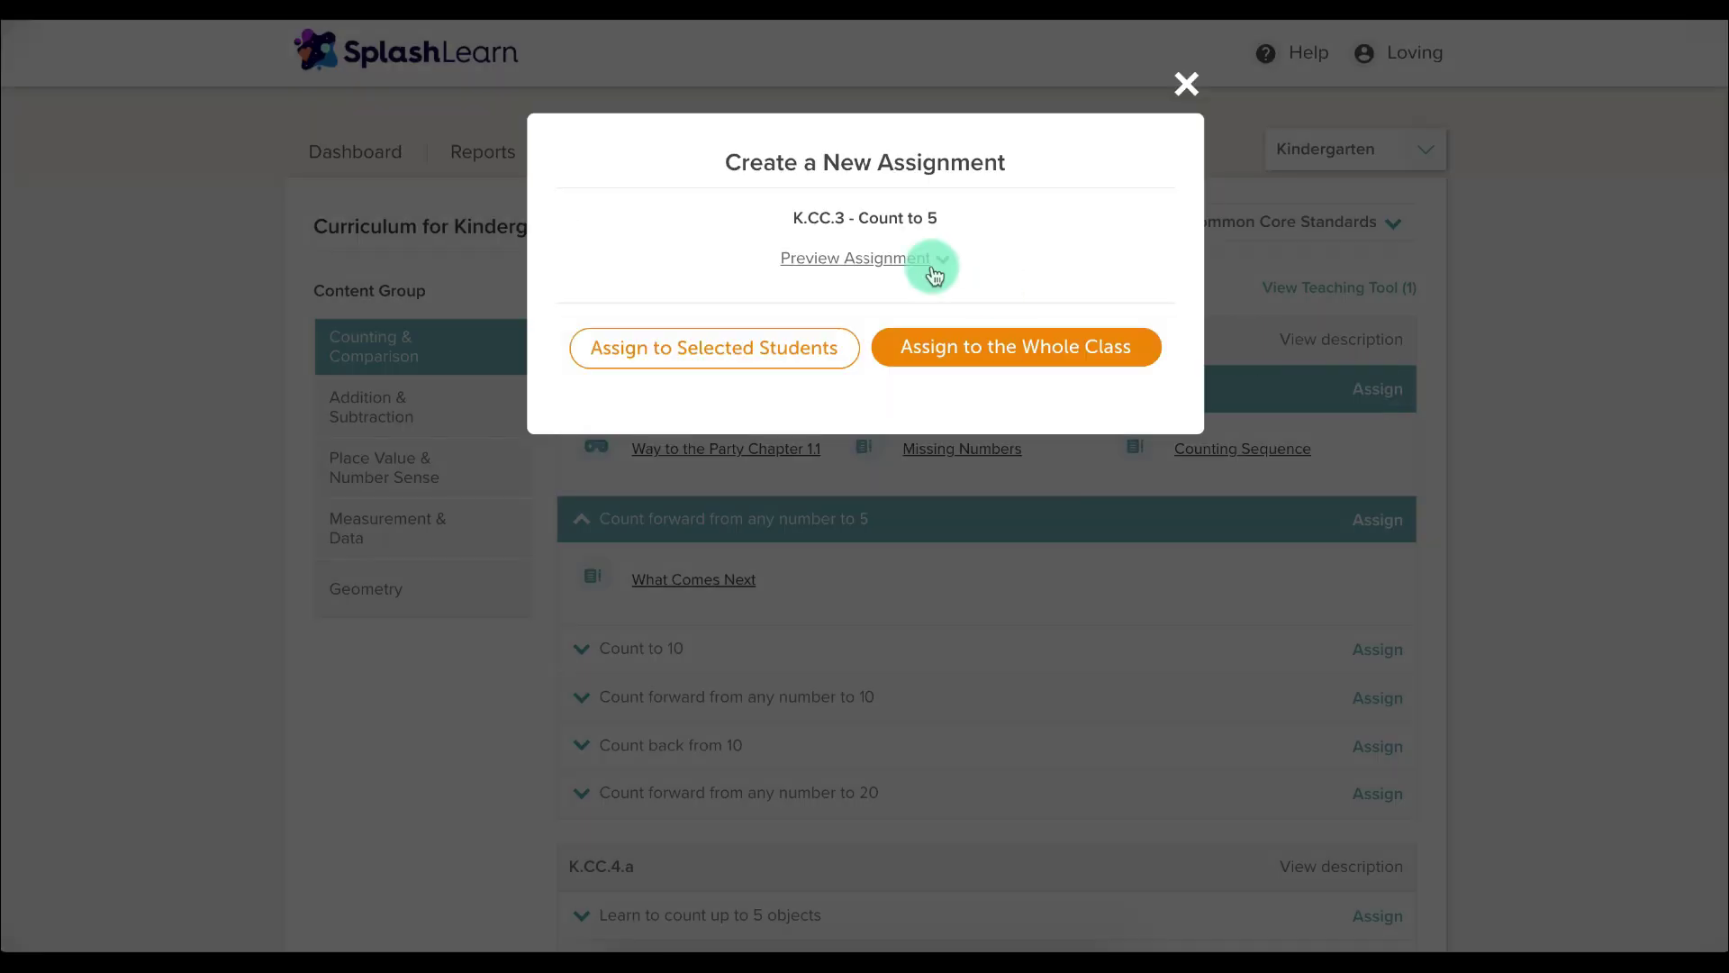